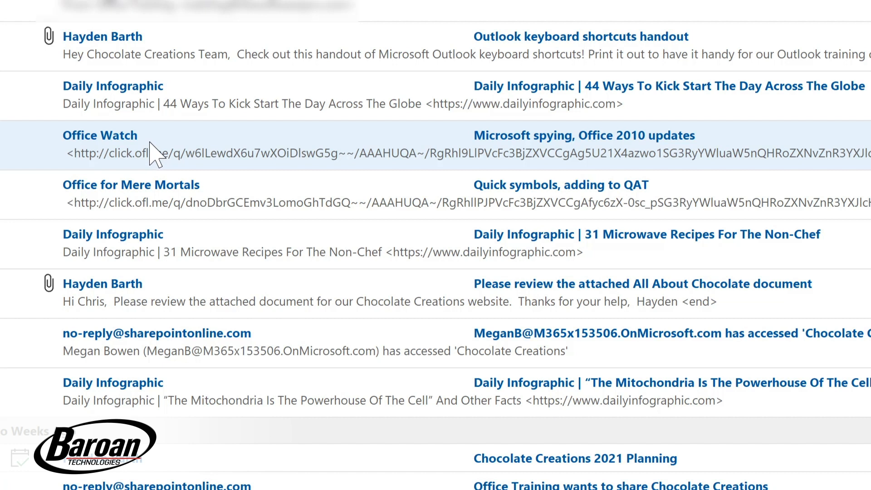
Start a new rule from the Office Watch message "Microsoft spying, Office 2010 updates" with the condition From Office Watch.
right_click(155, 143)
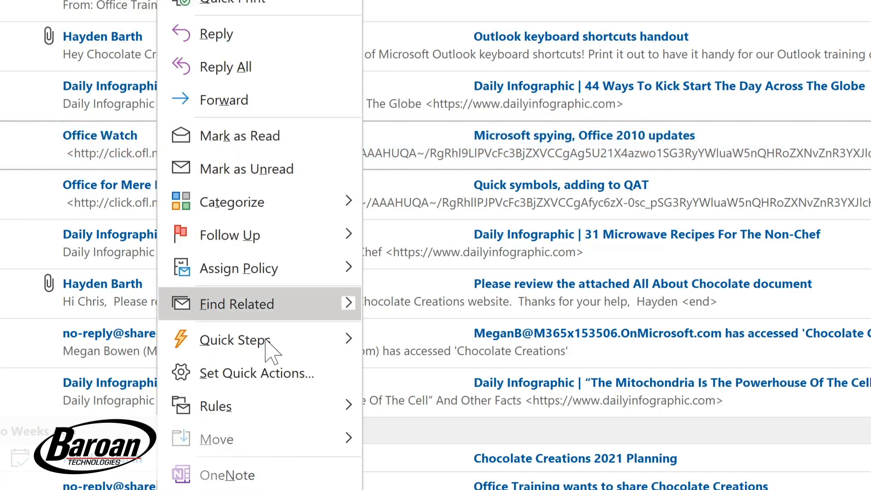
mouse_move(268, 399)
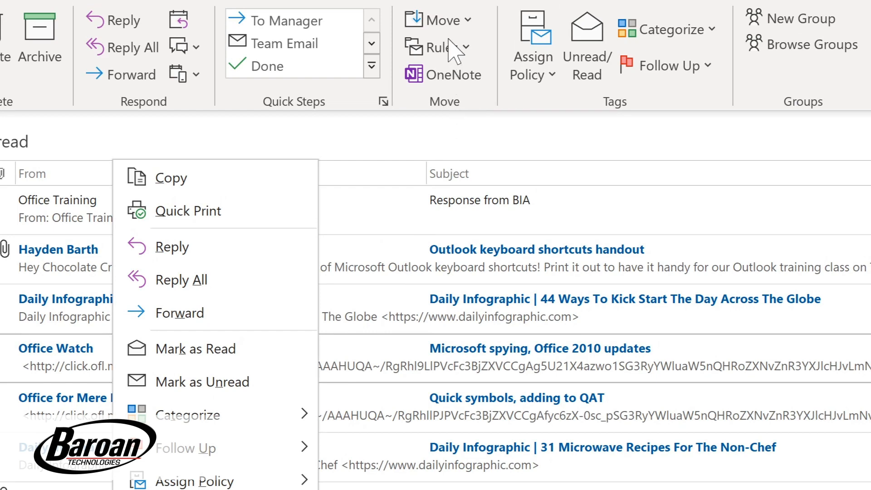
click(462, 52)
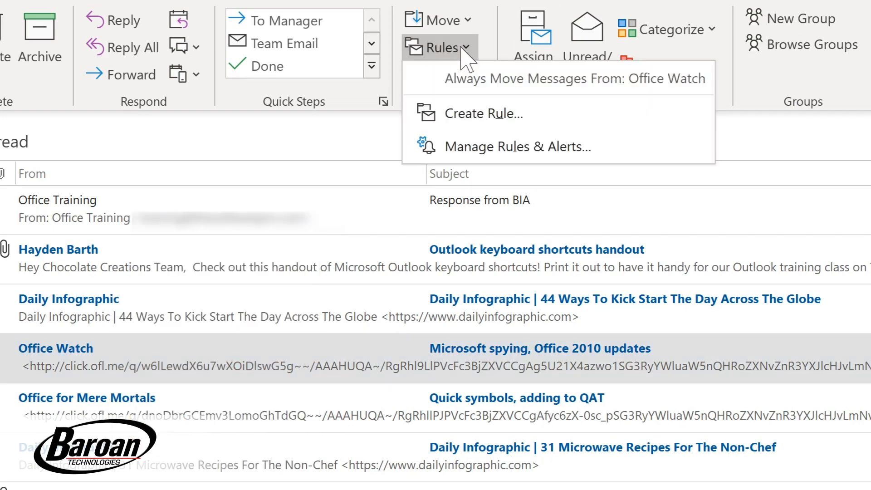
click(456, 112)
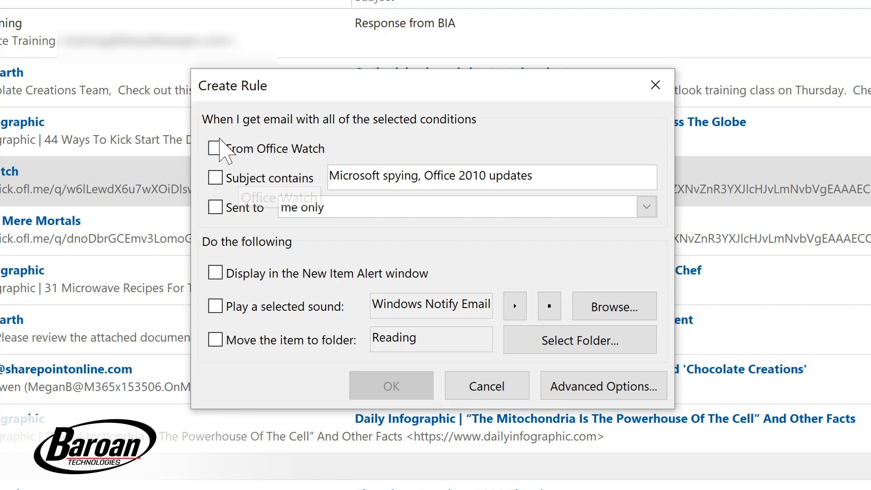
click(216, 148)
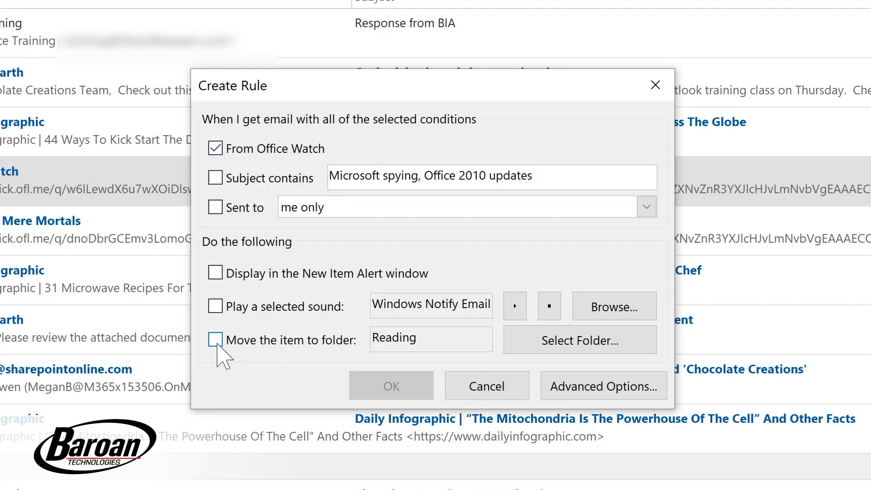
Set the rule to move matching items to the Tech Newsletters folder.
click(217, 343)
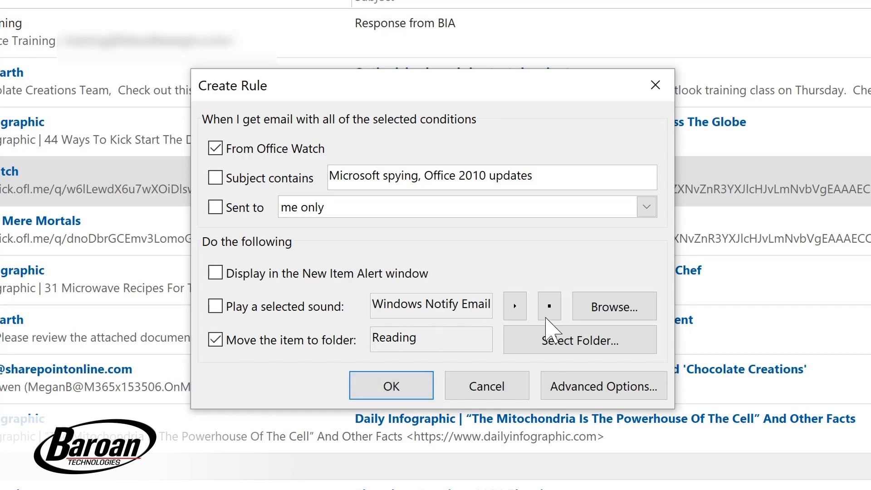
click(563, 342)
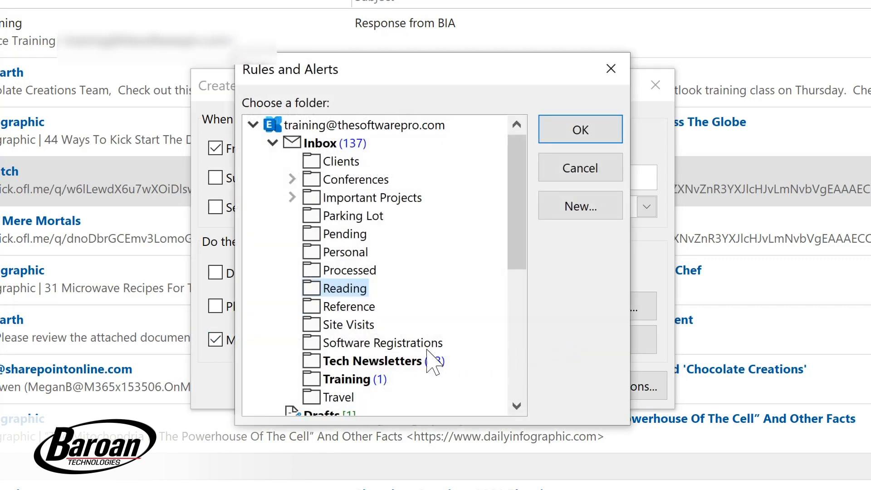
click(352, 361)
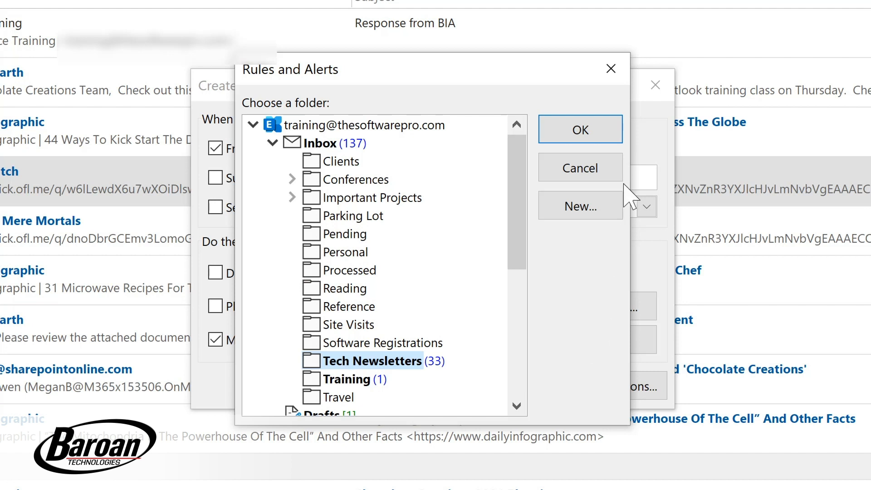
click(585, 132)
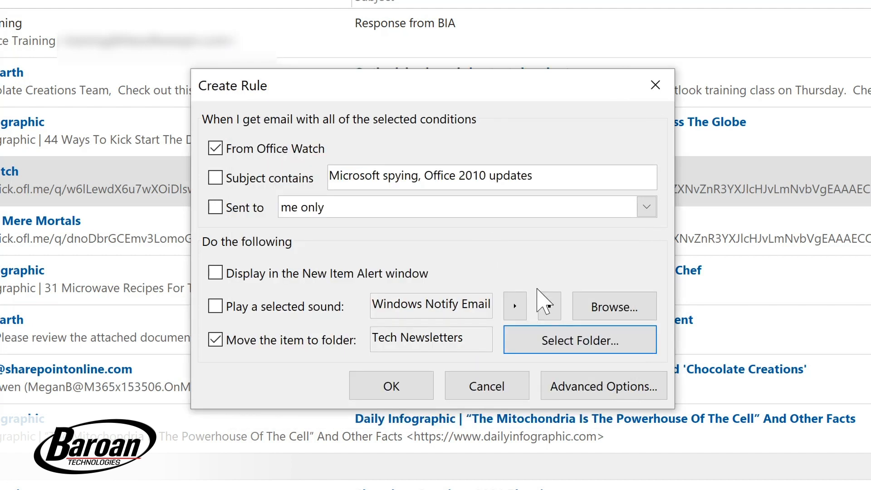
Go through the rule's advanced conditions, actions and exceptions unchanged, set it to run on messages already in the Inbox, and finish it.
click(653, 386)
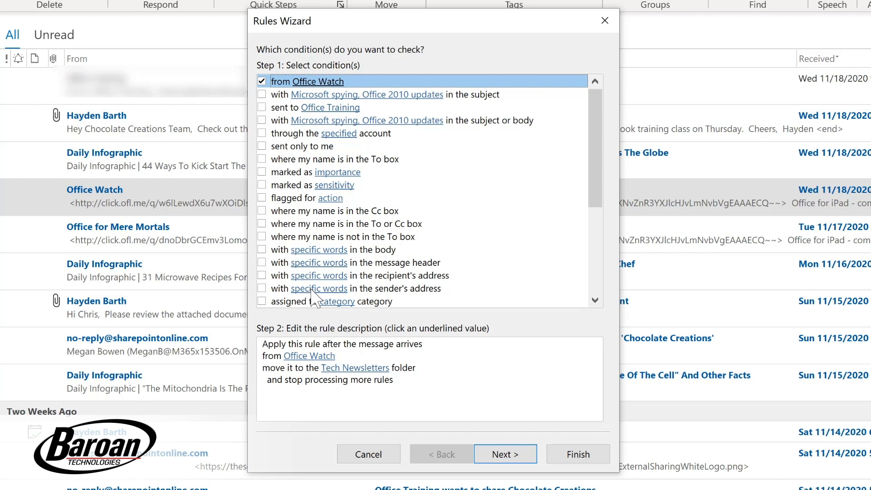
click(499, 455)
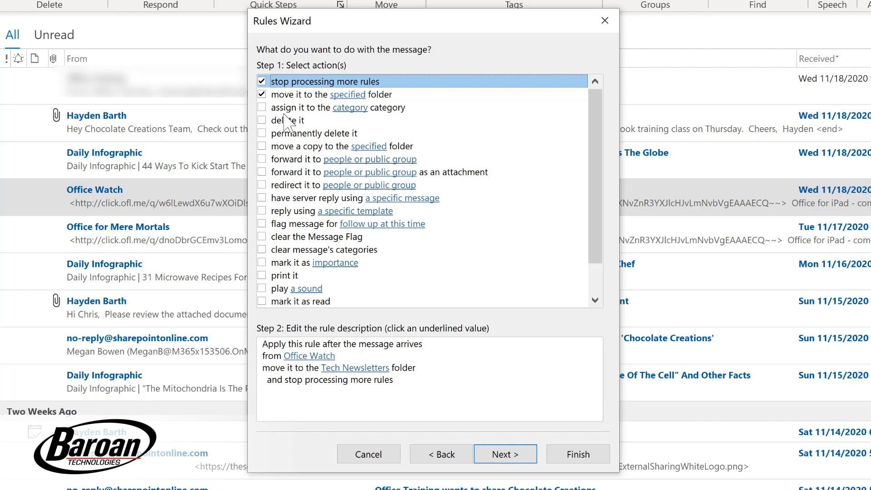
click(503, 455)
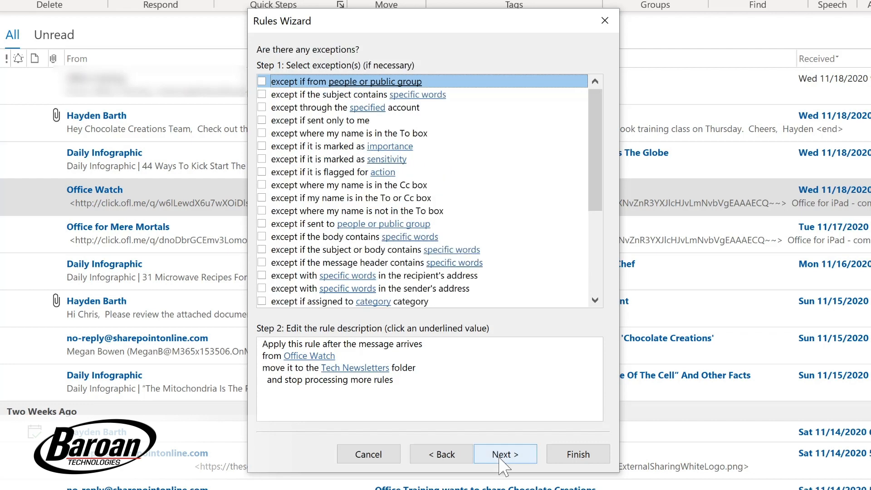
click(502, 455)
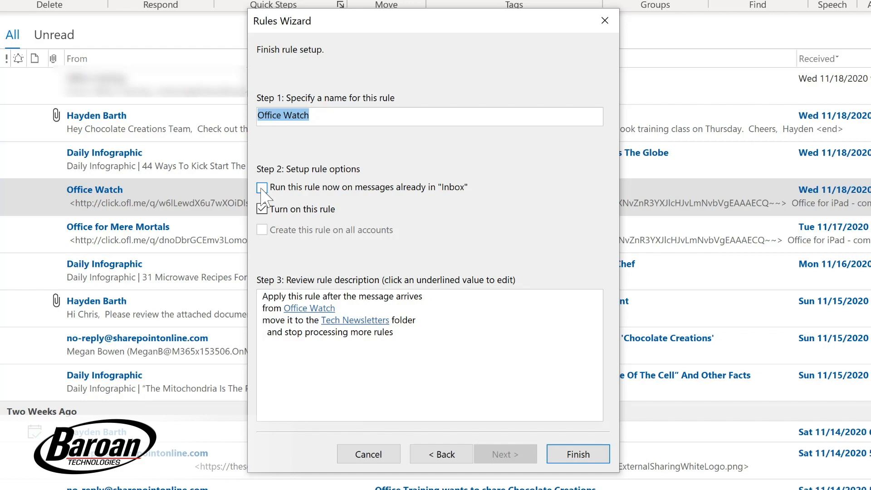
click(263, 187)
click(567, 453)
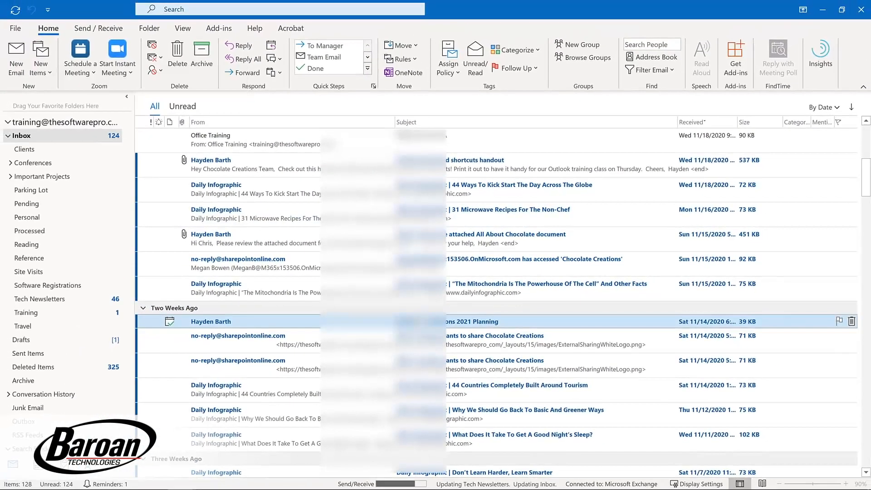
View the messages in the Tech Newsletters folder and open the rules and alerts manager.
click(65, 301)
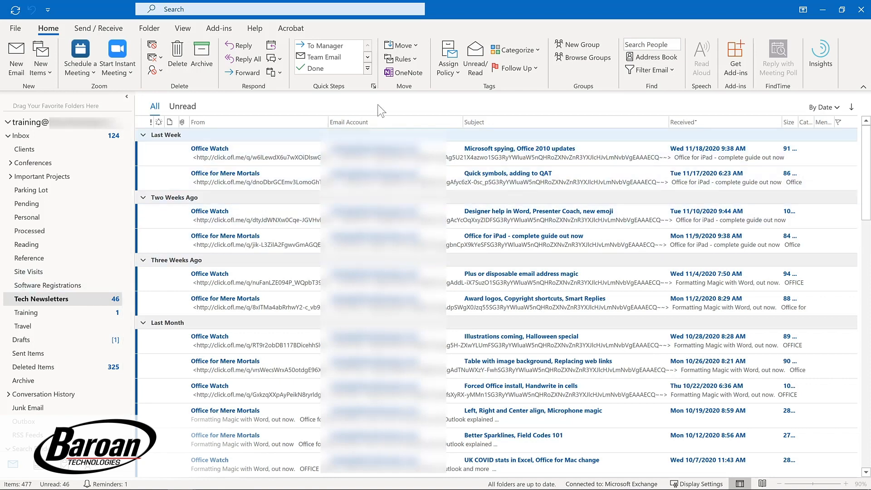
click(410, 61)
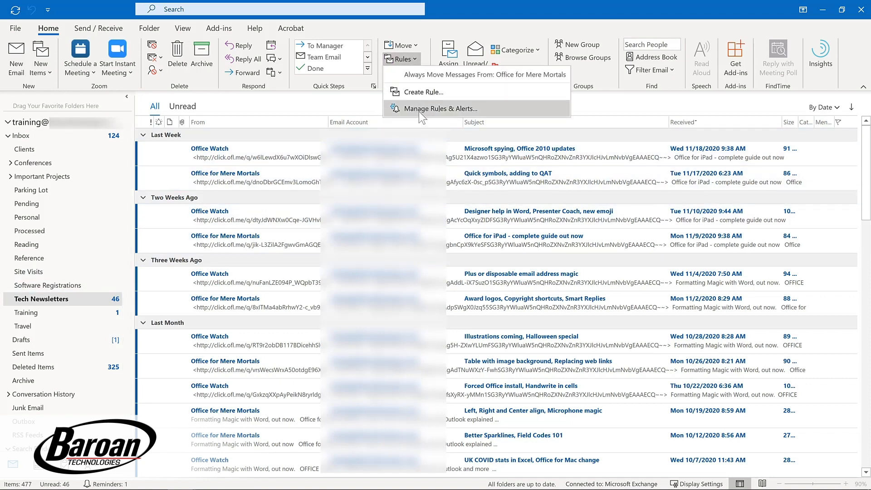
click(417, 108)
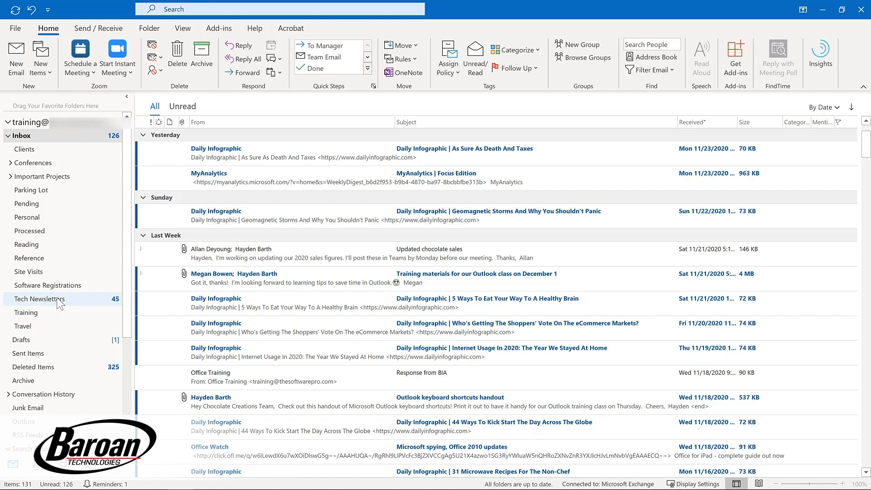
Add the Tech Newsletters and Training folders to Favorites.
drag(59, 298, 61, 109)
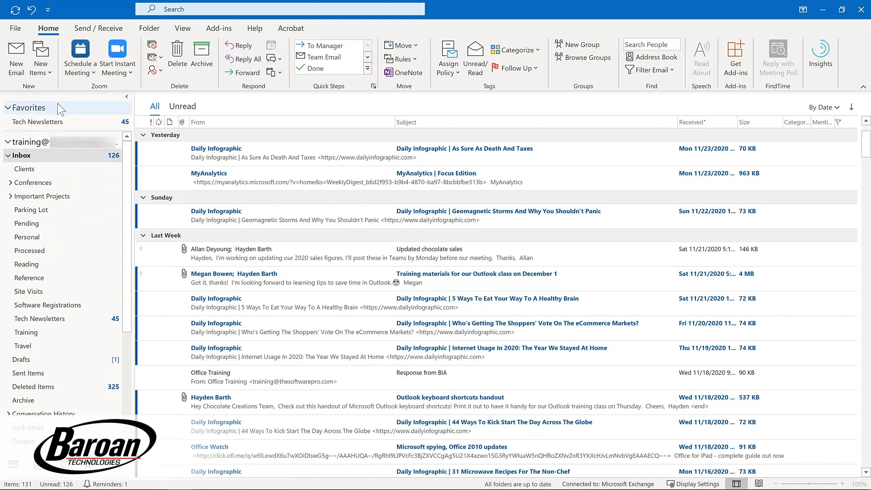
right_click(44, 332)
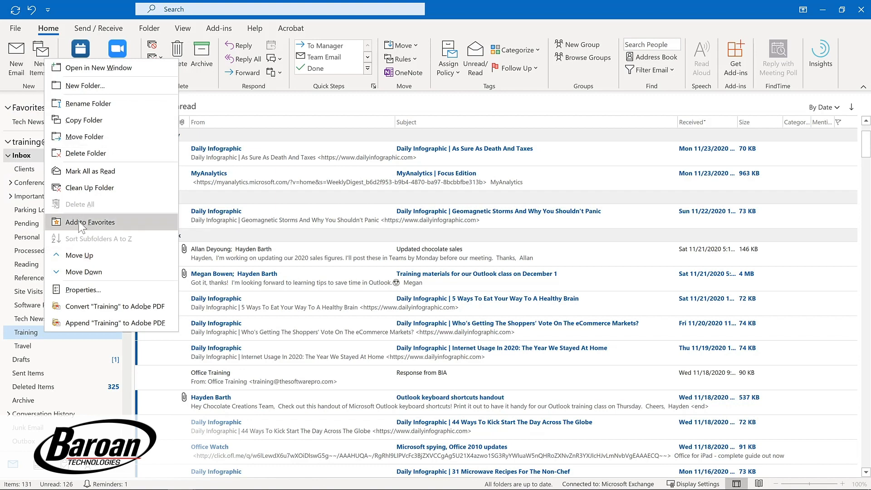
click(78, 221)
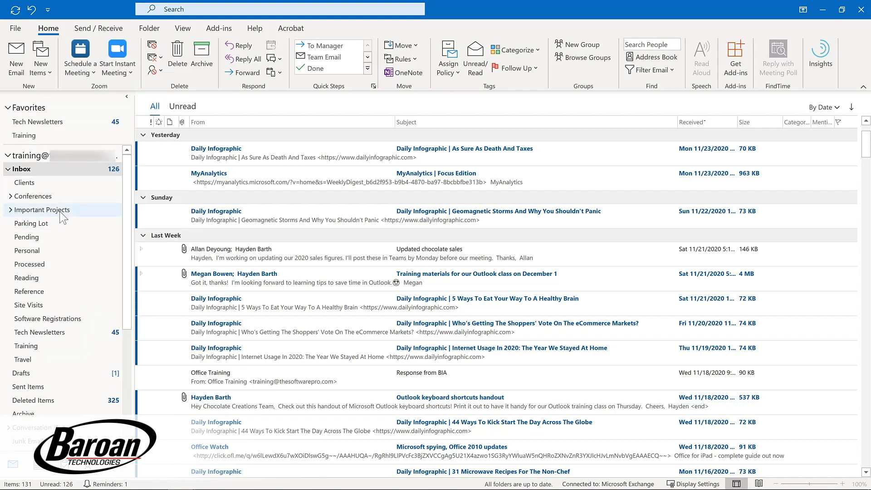
Add the Important Projects folder to Favorites.
click(62, 211)
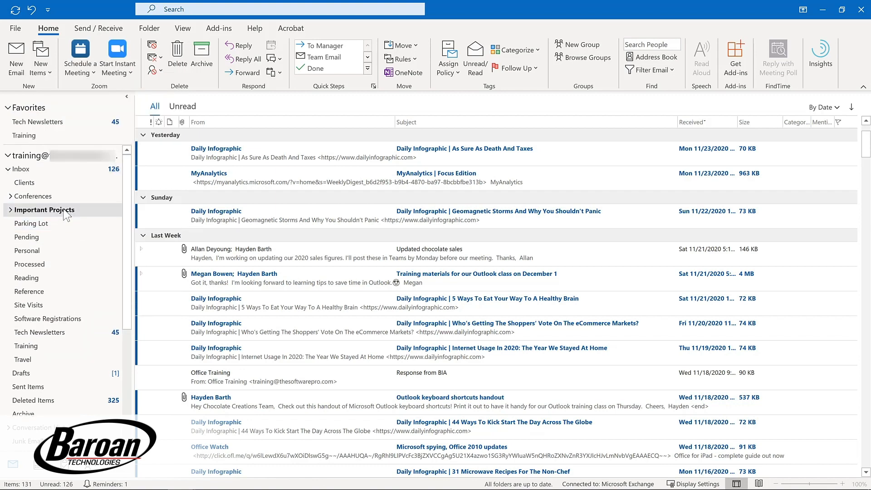
click(151, 31)
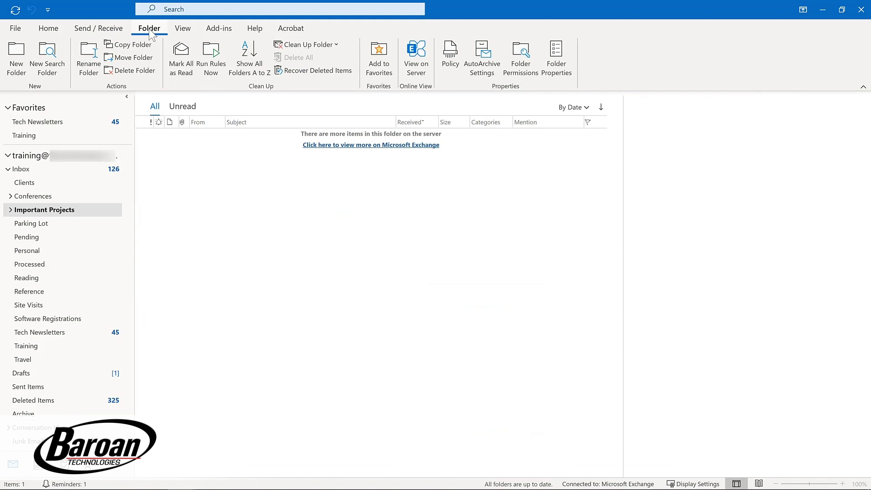
click(371, 63)
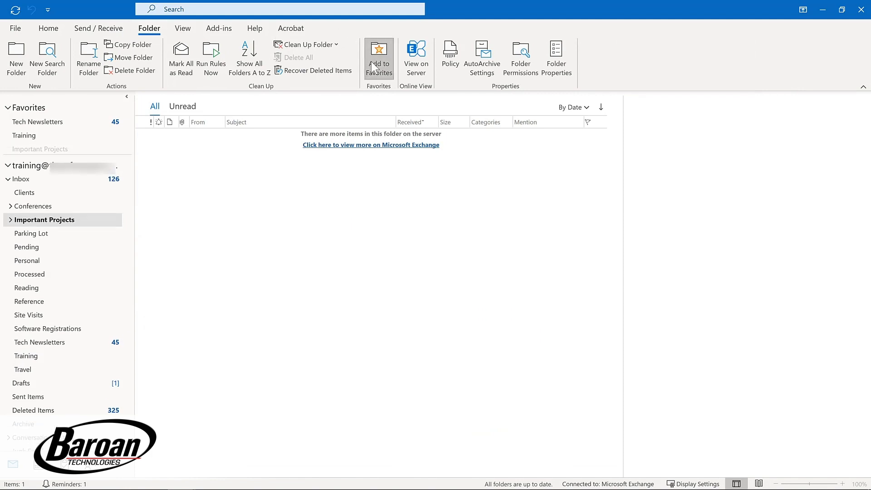
Reorder Favorites so Tech Newsletters comes last, and remove Important Projects from Favorites.
click(37, 122)
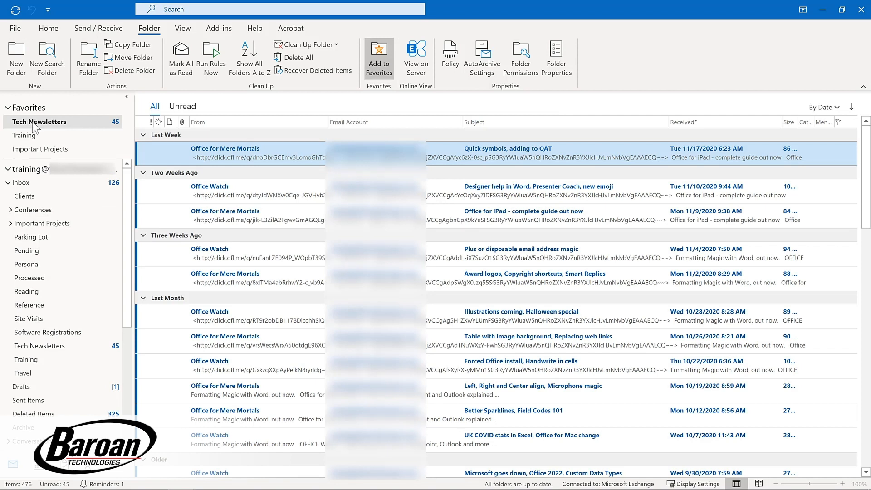
drag(36, 129, 35, 156)
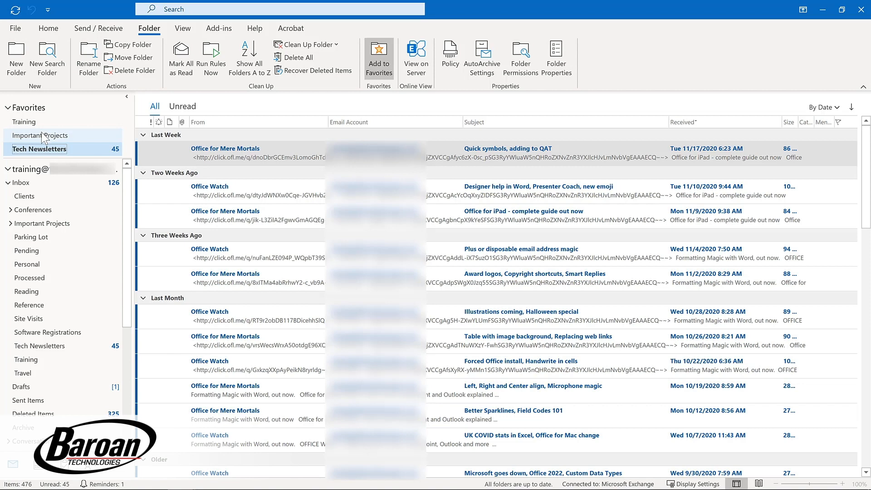
right_click(43, 138)
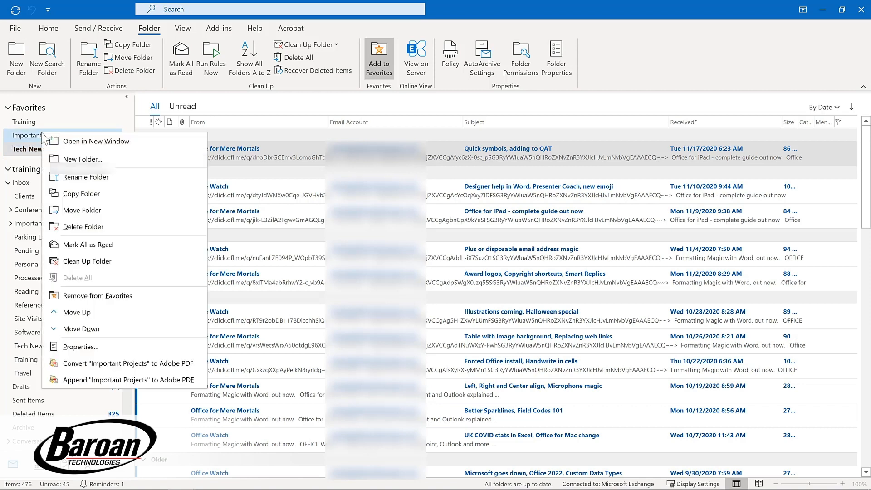
click(89, 292)
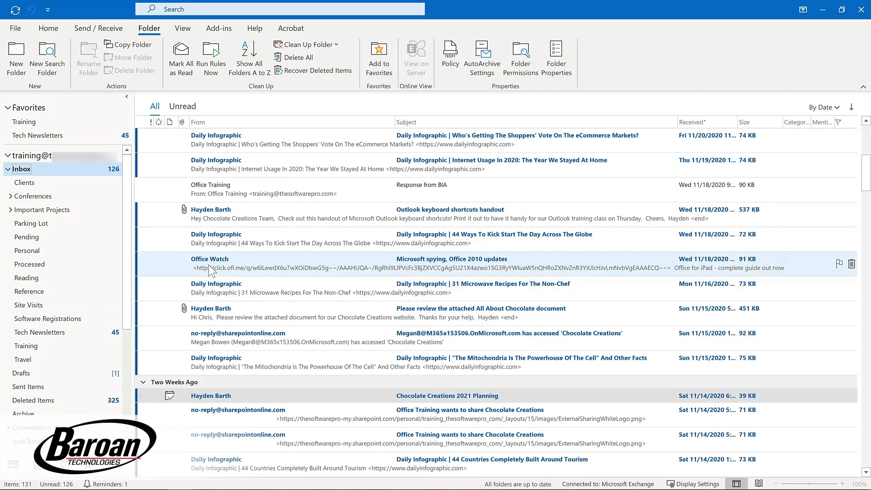
Move the Office Watch message "Microsoft spying, Office 2010 updates" from the Inbox to the Tech Newsletters favorite folder.
drag(210, 271, 74, 141)
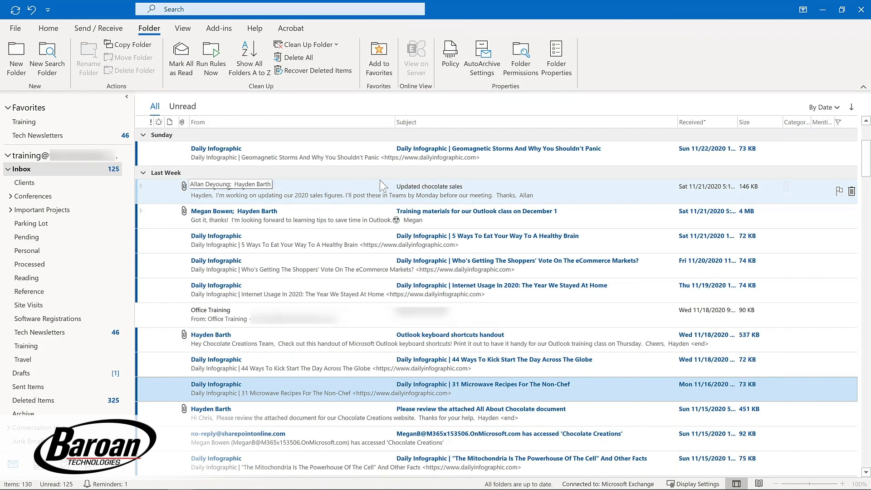
Flag the "Updated chocolate sales" message for follow-up with a reminder, setting the start date to Monday, November 30, 2020.
right_click(840, 193)
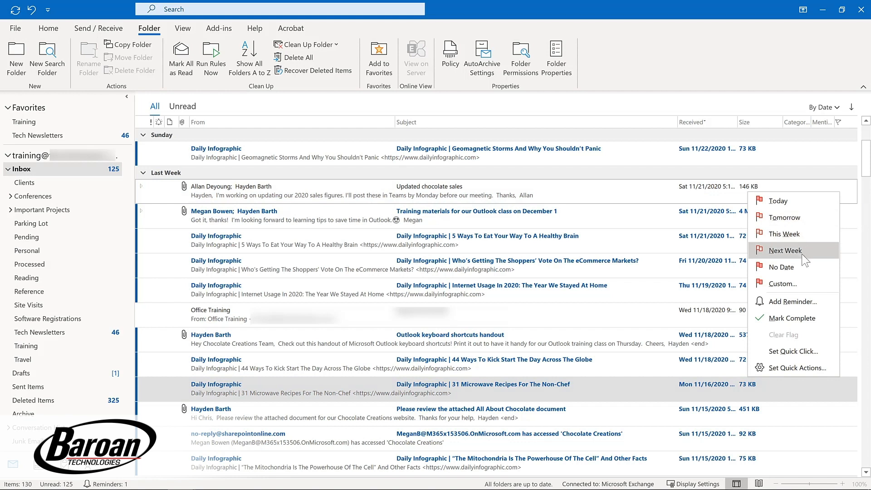
click(791, 300)
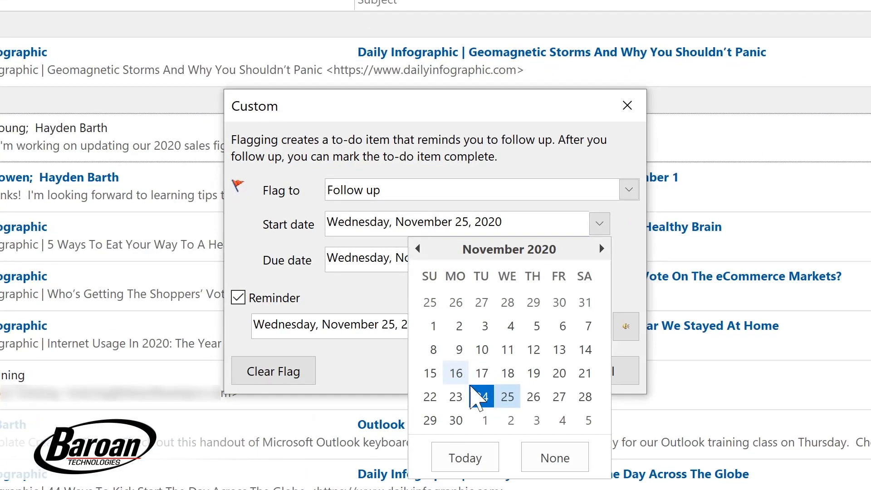
click(455, 420)
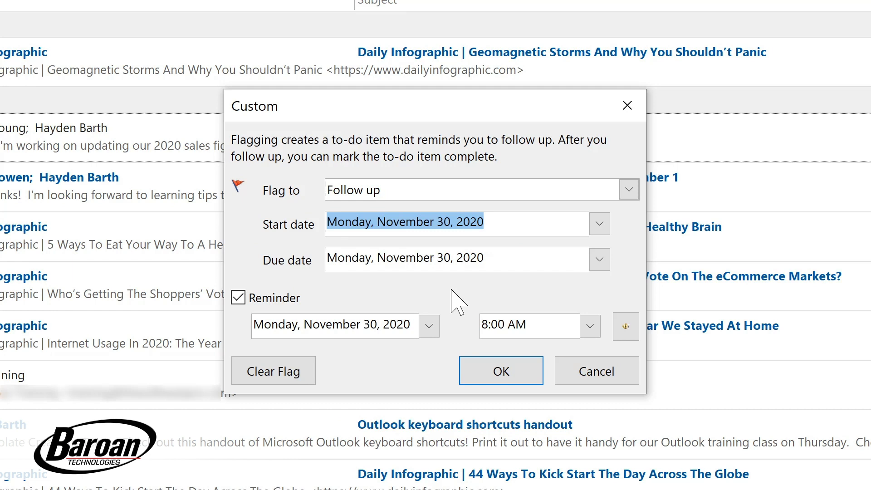
click(501, 371)
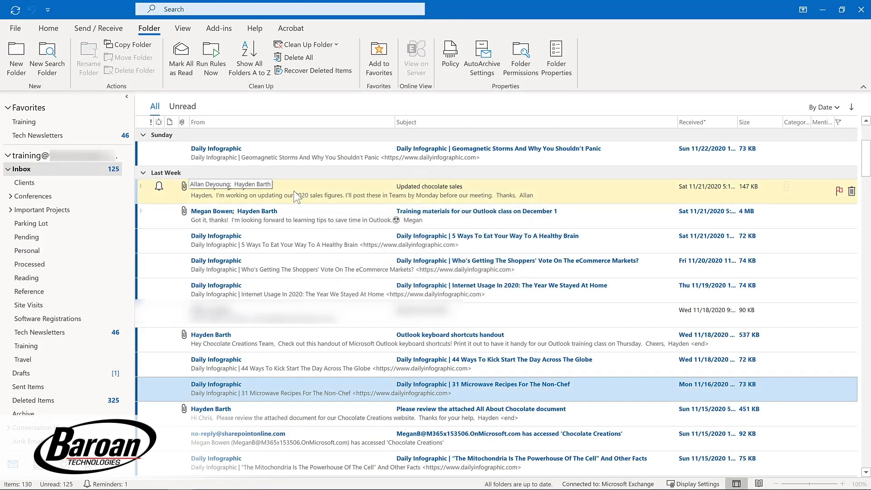
Open the flagged "Updated chocolate sales" message, review its follow-up options, and close the message.
double_click(296, 196)
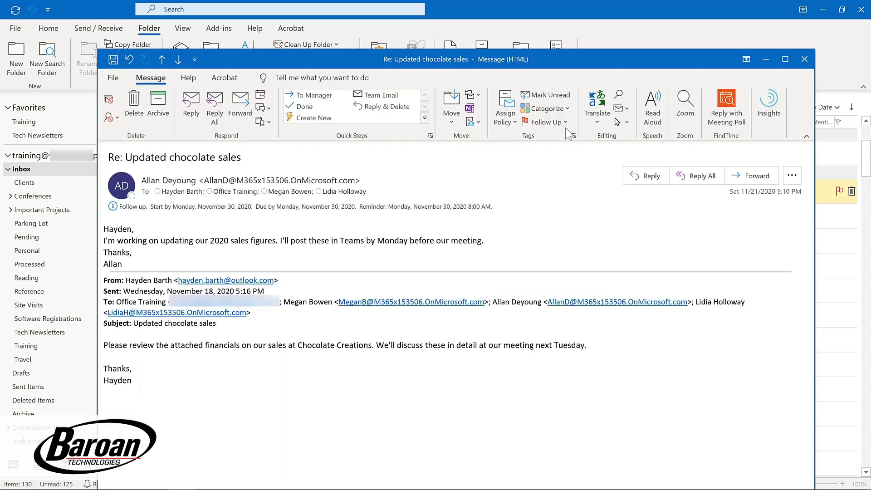
click(563, 122)
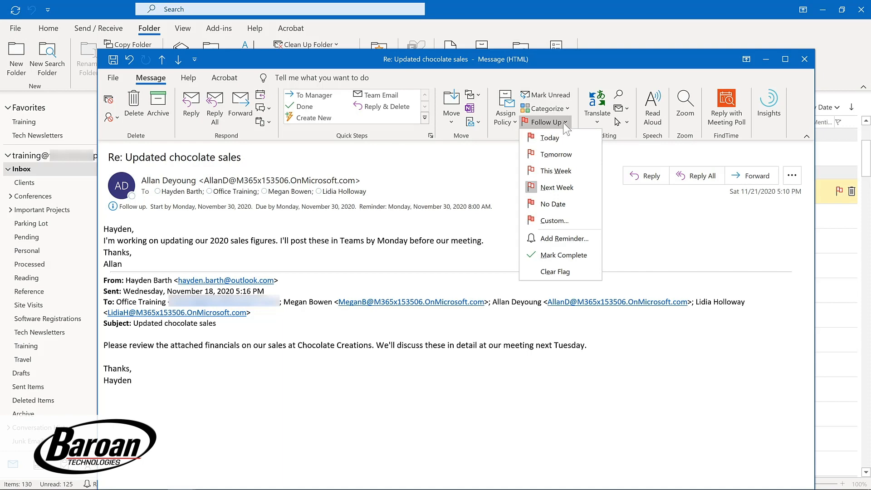
click(804, 59)
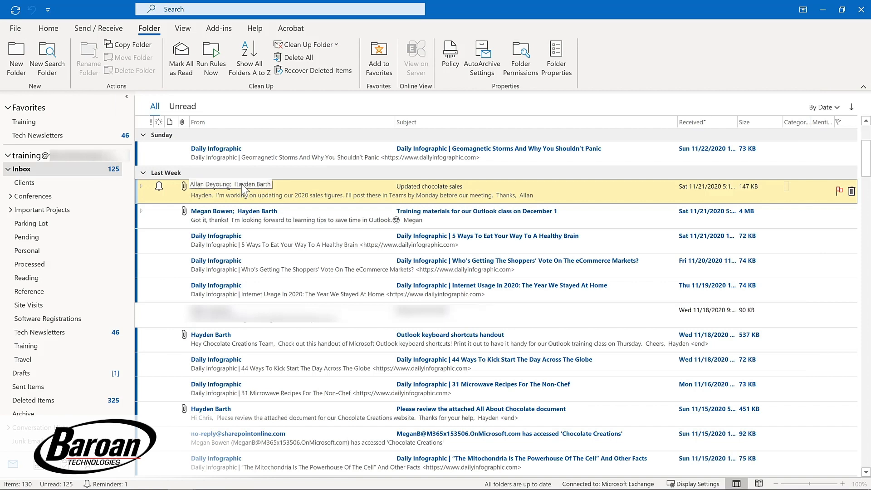
Create a task containing the text of the "Please review the attached All About Chocolate document" message and save it.
scroll(241, 183, down, 3)
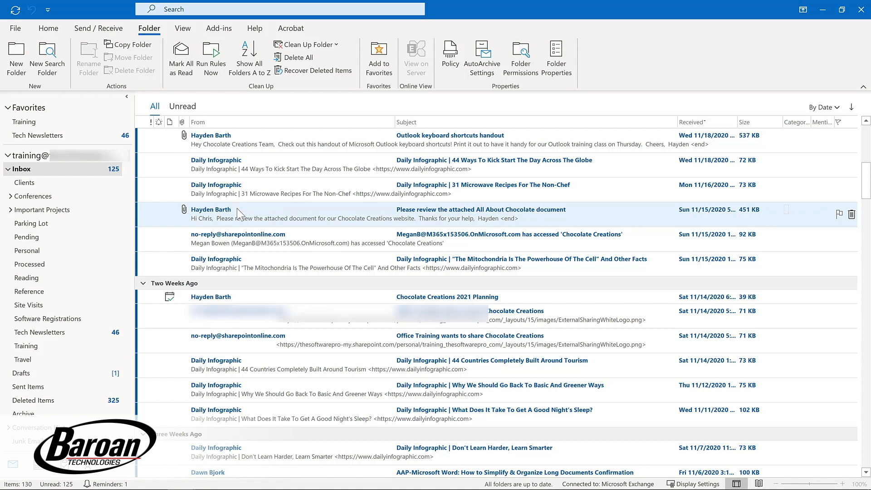
drag(237, 209, 65, 464)
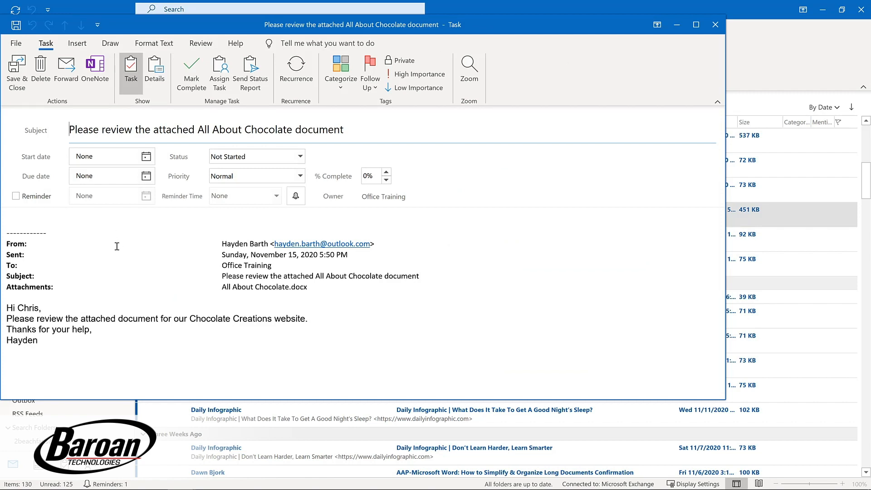
key(alt+s)
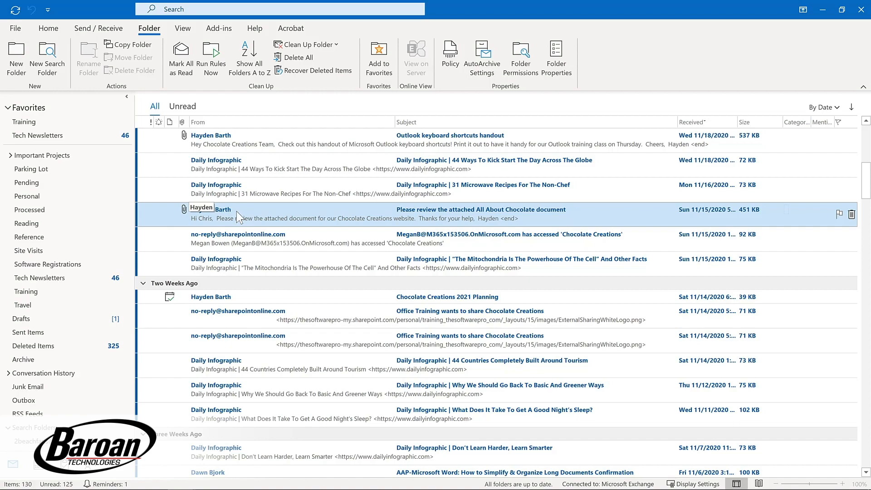
Copy the All About Chocolate message as a task with attachment, setting the start date to Thu 12/3/2020 and turning on its reminder.
drag(236, 211, 60, 464)
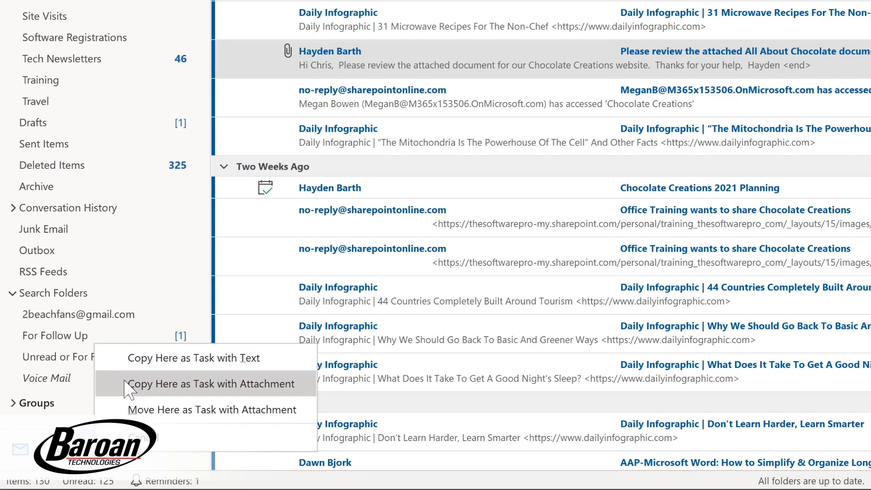
click(159, 354)
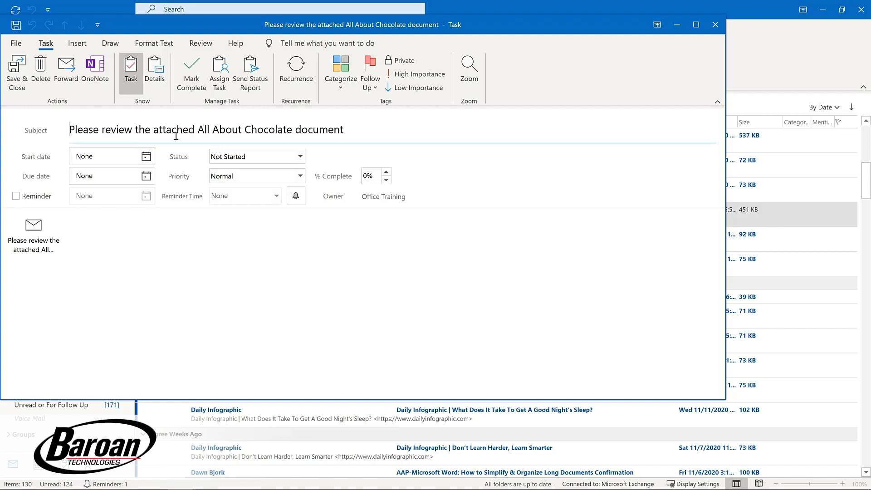
click(147, 156)
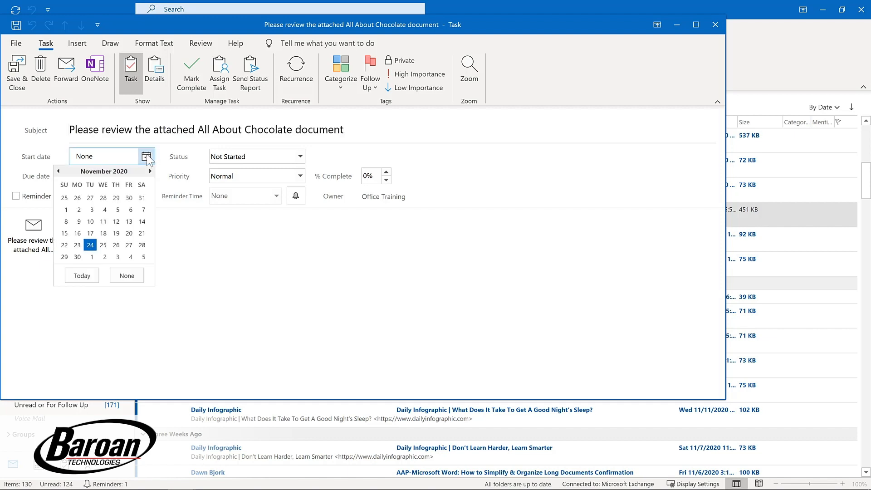
click(117, 257)
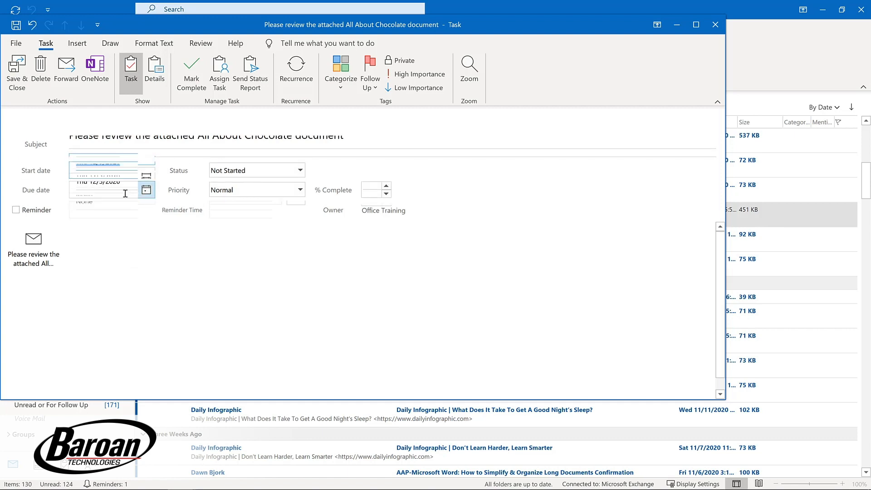
click(16, 208)
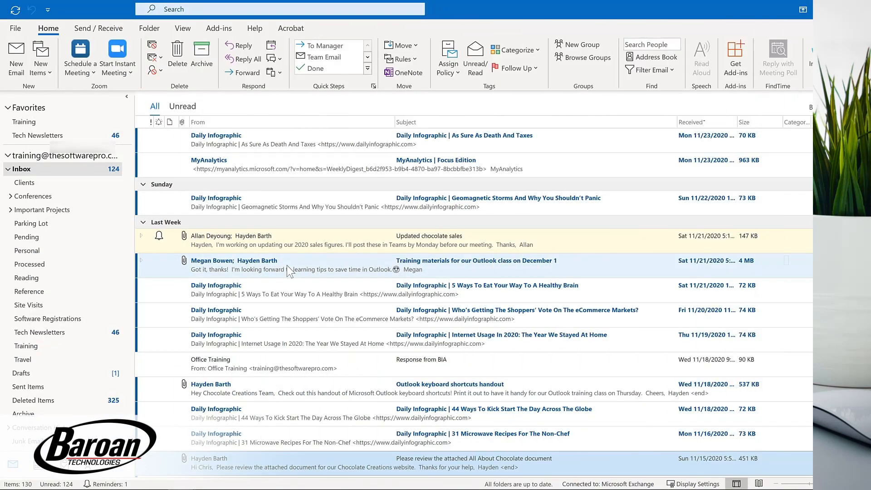
Create and send a meeting from the training materials message, titled "Review materials for Outlook training", for 11/30/2020, 11:00 AM to 12:00 PM, location Virtual.
click(192, 268)
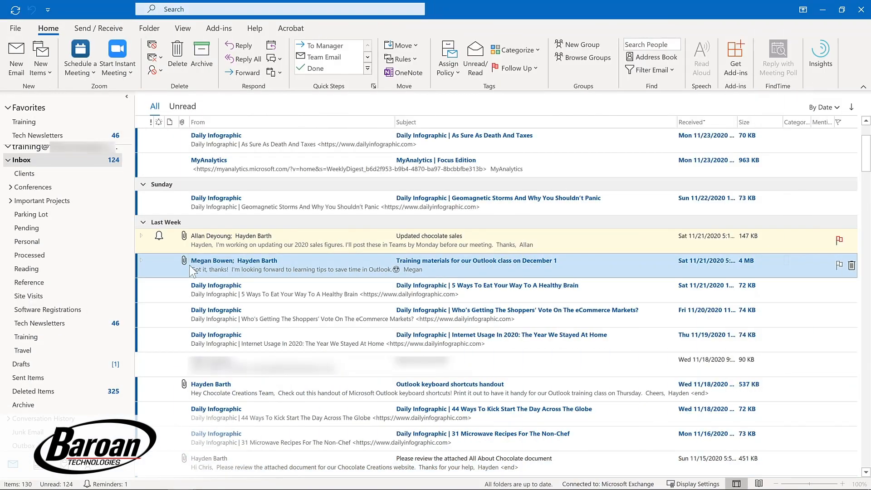
drag(181, 268, 37, 468)
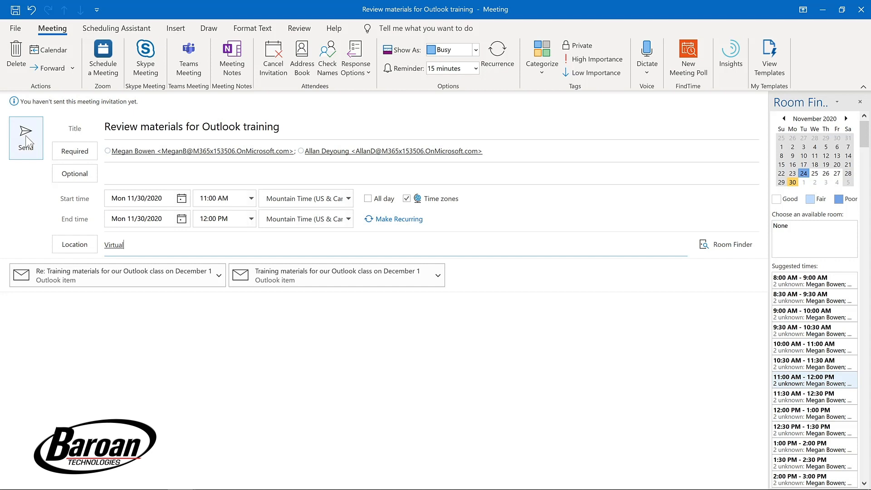
click(25, 142)
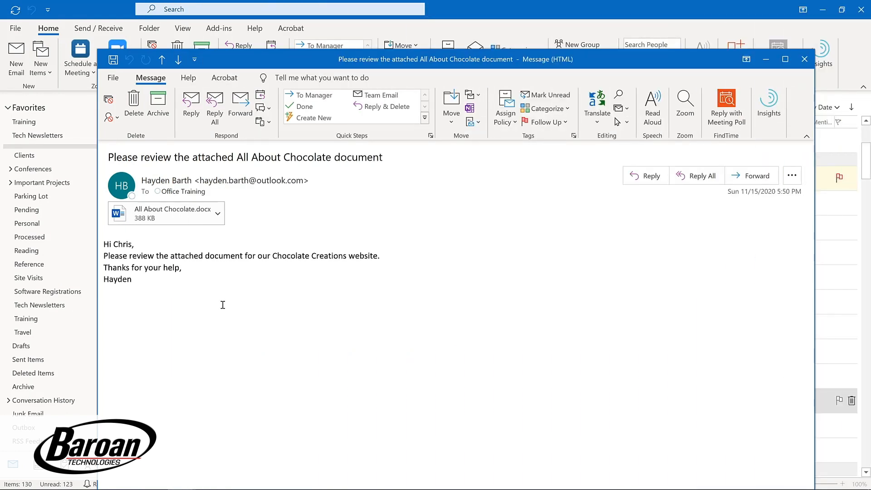
Open the program options from the "Please review the attached All About Chocolate document" message and review them.
click(113, 77)
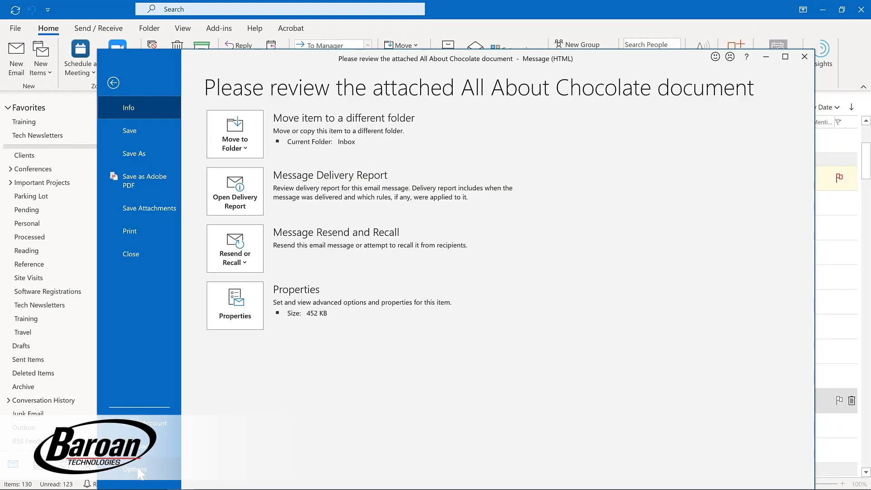
click(139, 473)
click(265, 230)
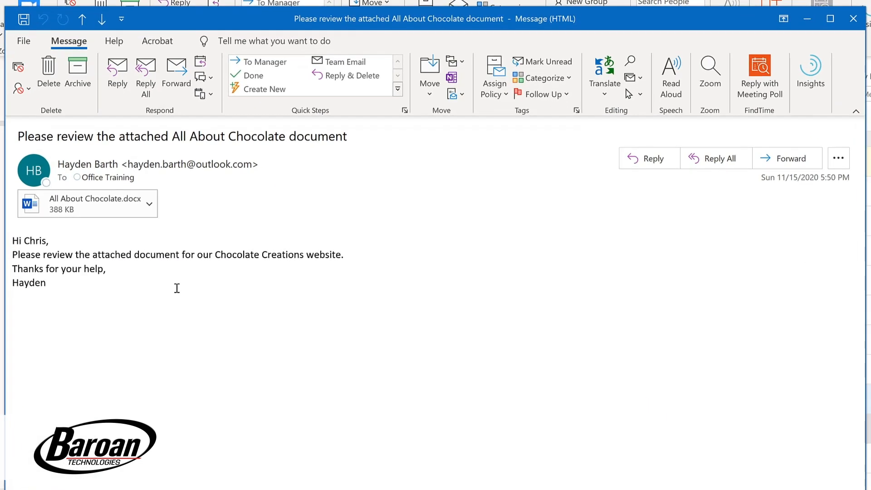
Have the message read aloud and pause it, restarting once from the second line of the body text.
click(670, 78)
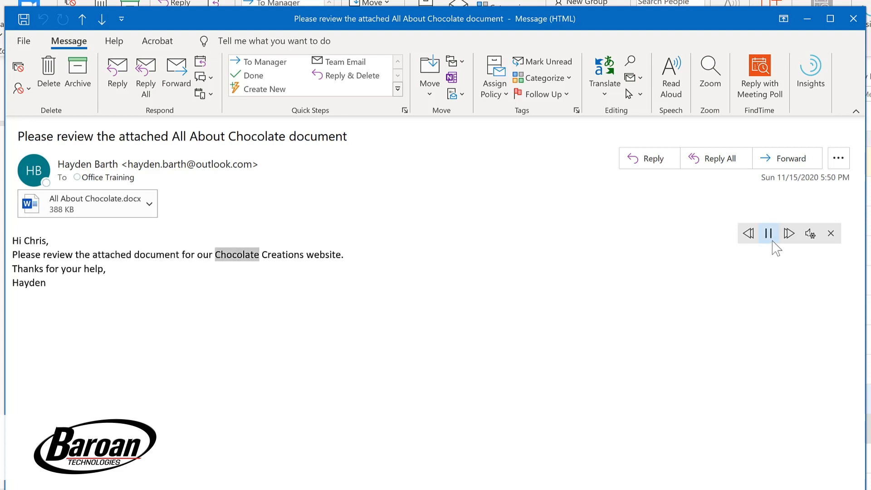
click(768, 235)
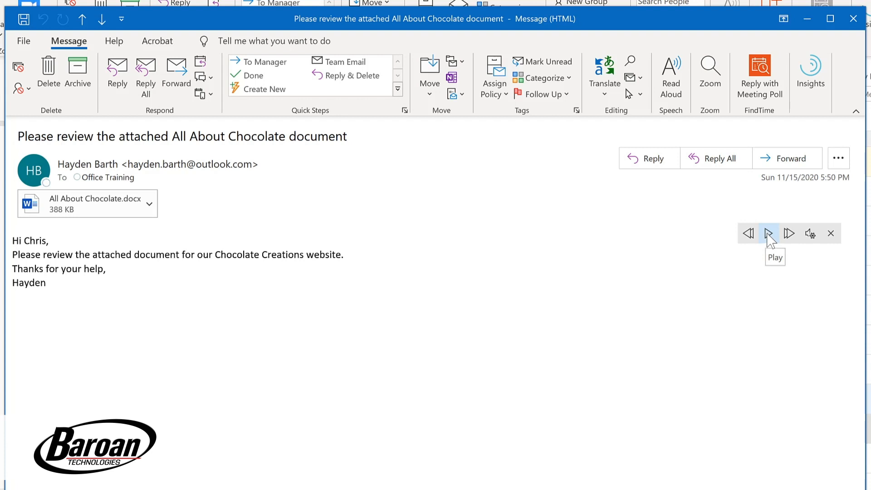
click(152, 253)
click(768, 233)
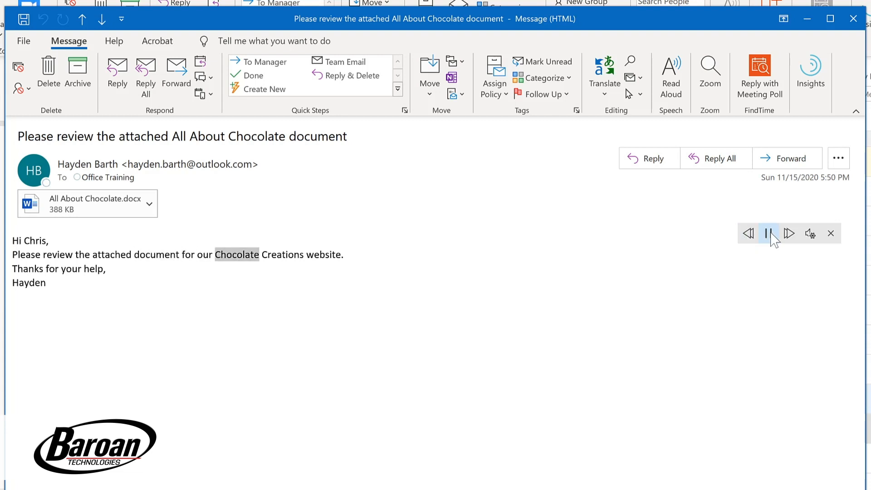
click(770, 234)
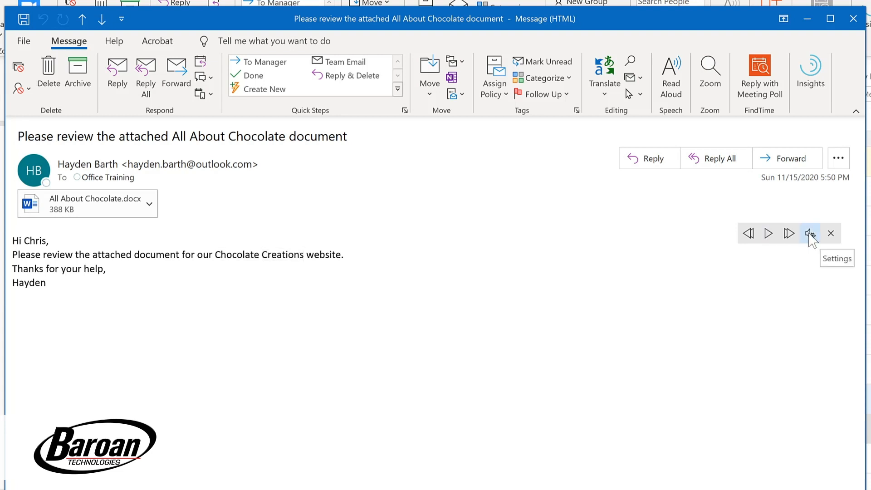
Raise the Read Aloud reading speed slightly, select the Microsoft Mark voice, and play the message.
click(808, 234)
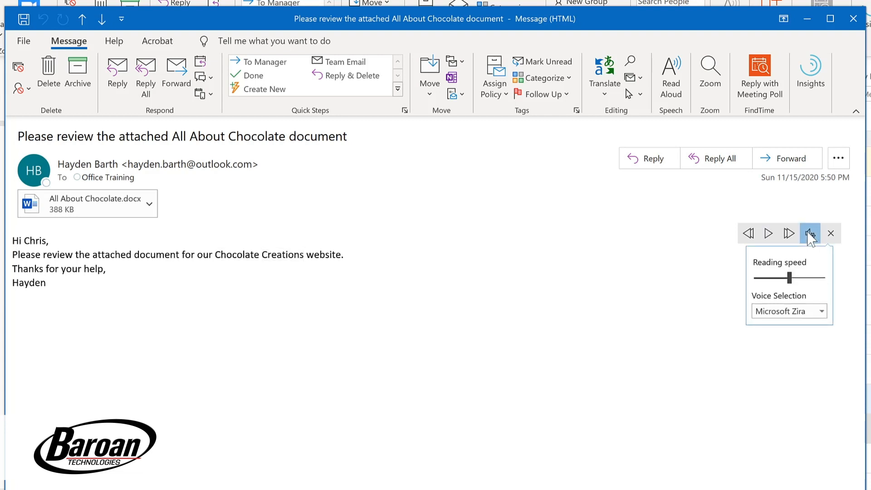
drag(791, 278, 798, 278)
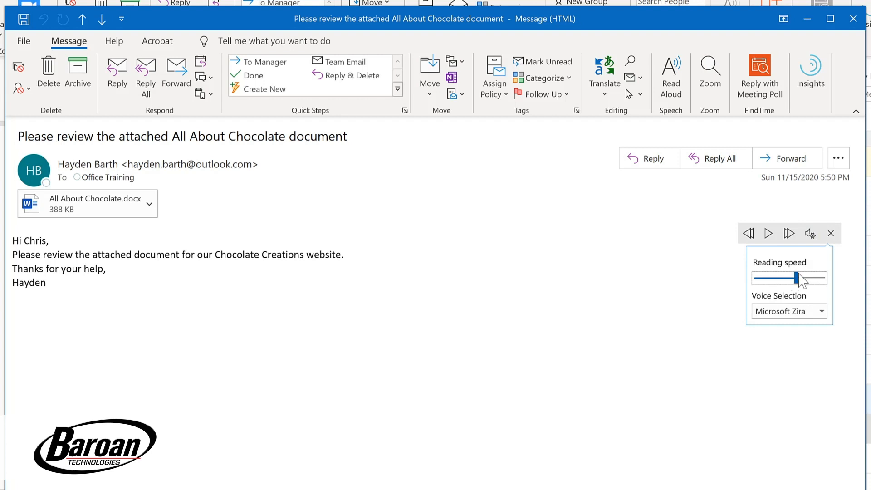
click(821, 312)
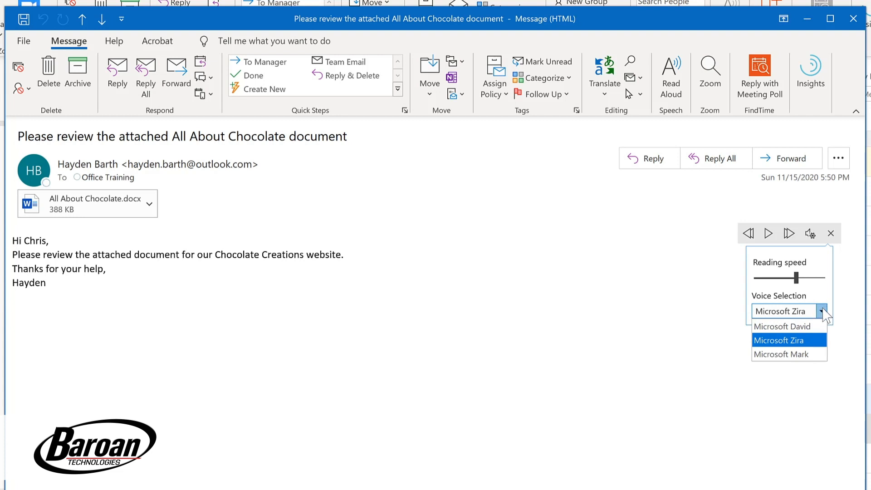
click(812, 355)
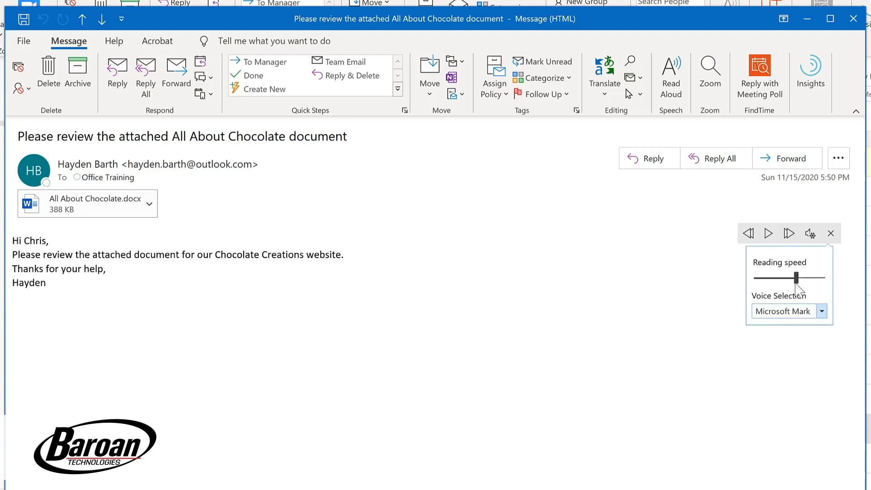
click(768, 234)
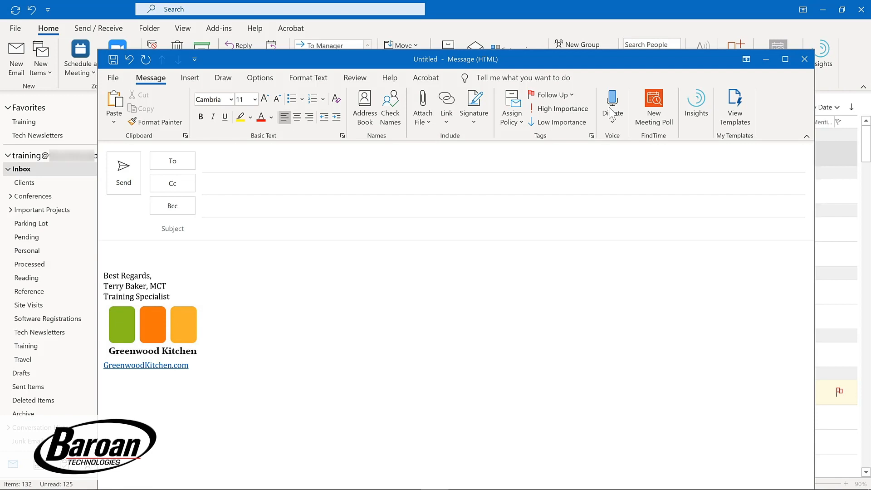
Start dictation in the new blank message and use it for the subject line and the message body.
click(612, 114)
click(230, 222)
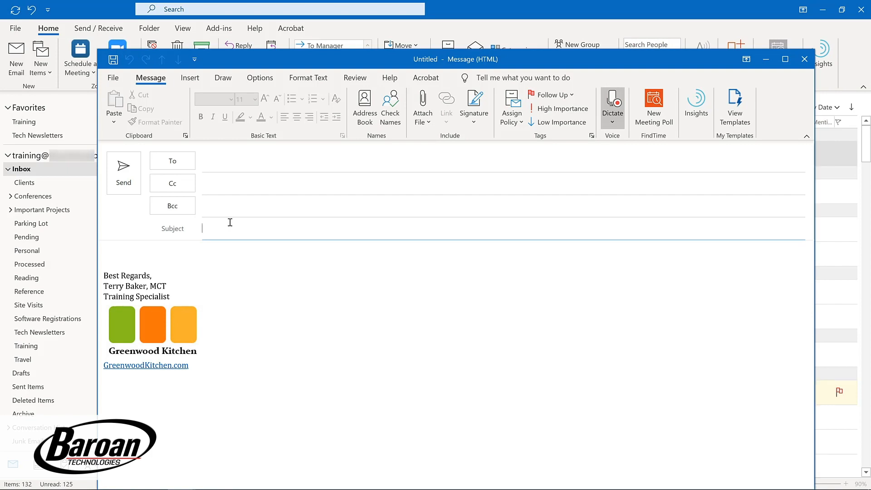
click(178, 256)
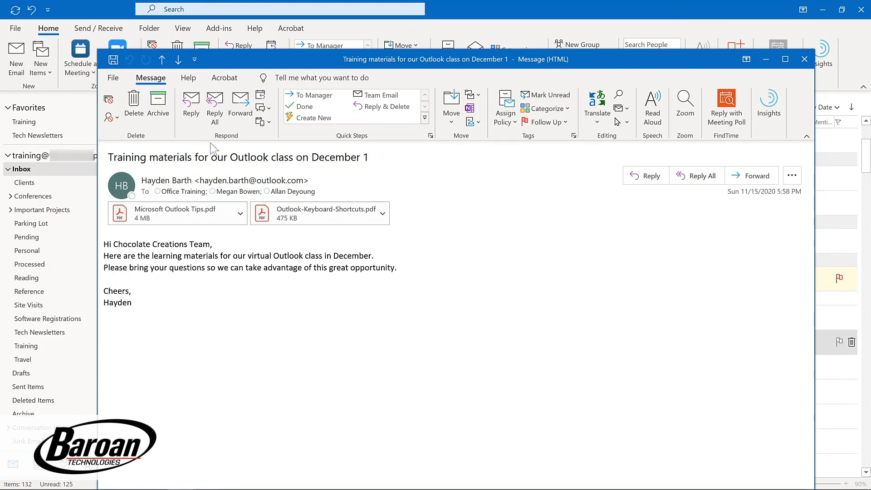
Reply to all on the training materials message with "Thanks so much! I’m looking forward to working together to learn how to be more productive with Outlook.".
click(216, 109)
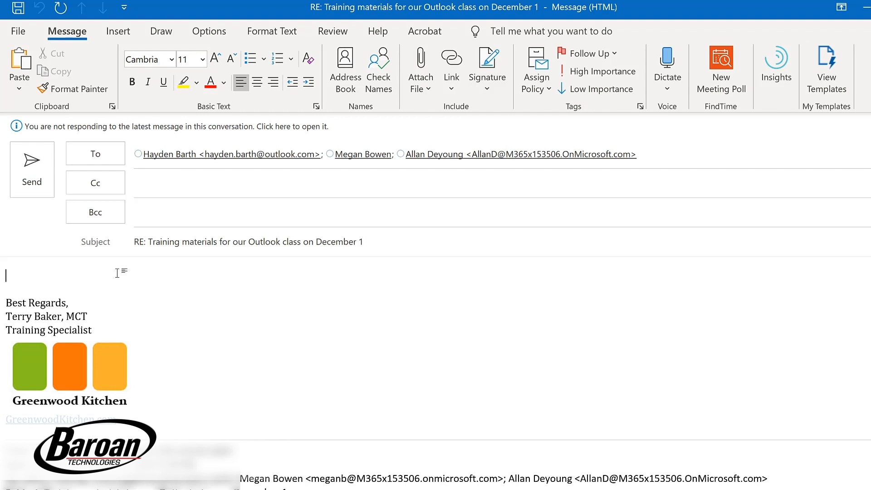
text(Thanks so much! I’m looking forward to working together to learn how to be more productive with Outlook.)
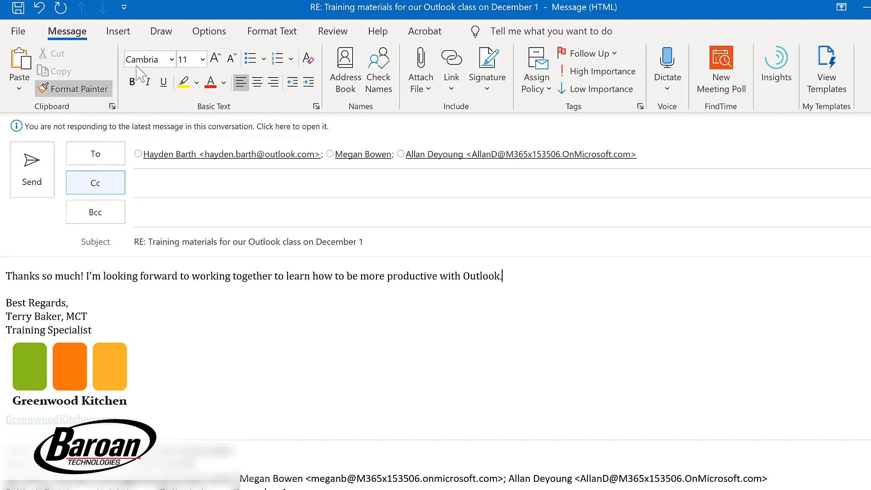
Delay delivery of the reply so it is not delivered before 11/30/2020 at 7:00 AM.
click(216, 34)
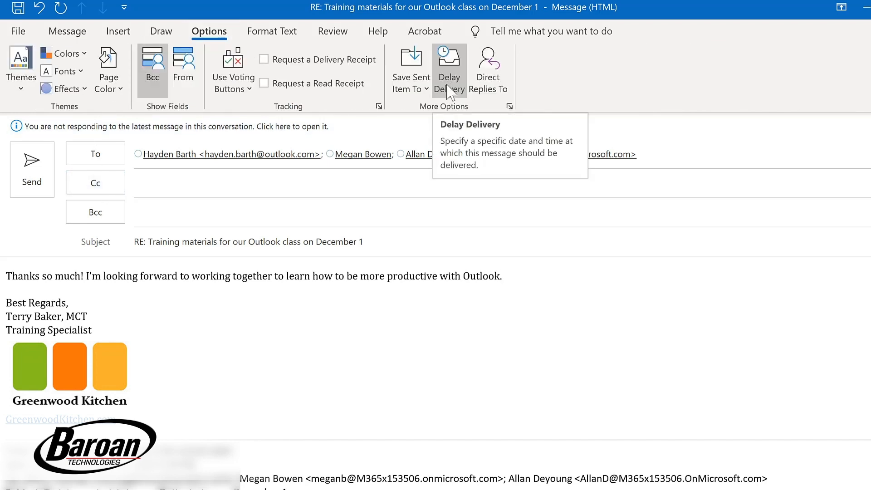
click(449, 90)
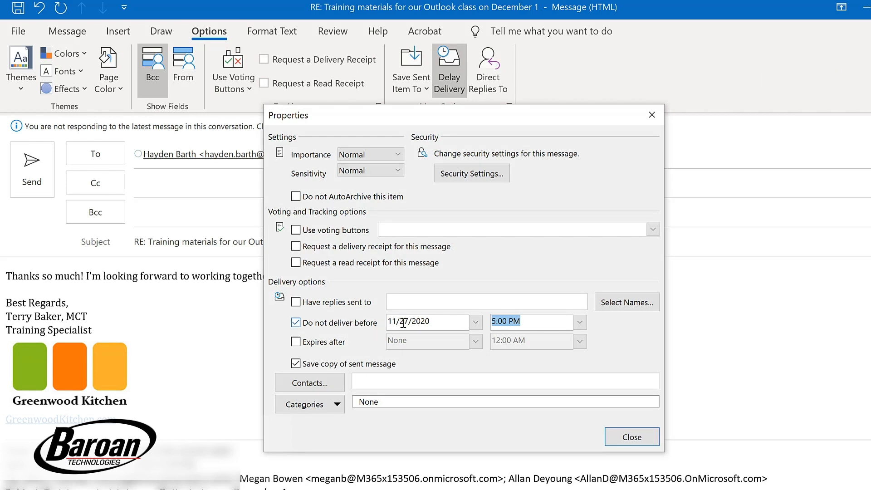
click(476, 322)
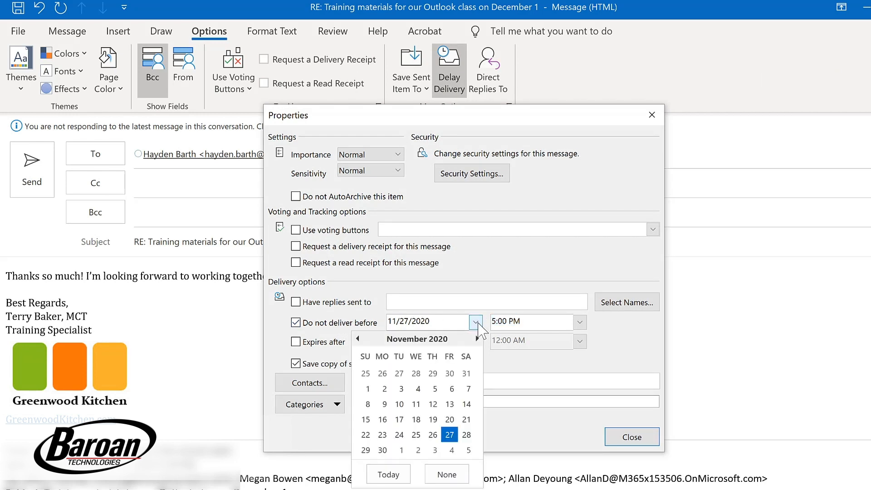
click(382, 451)
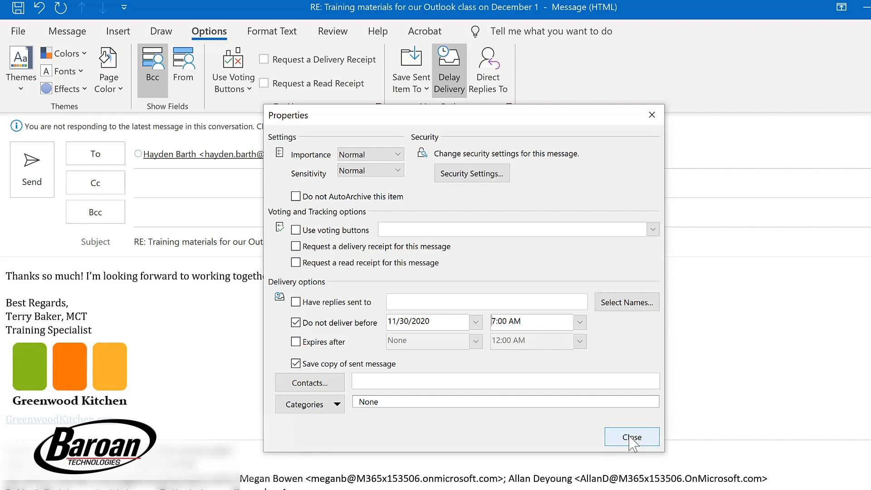
click(634, 439)
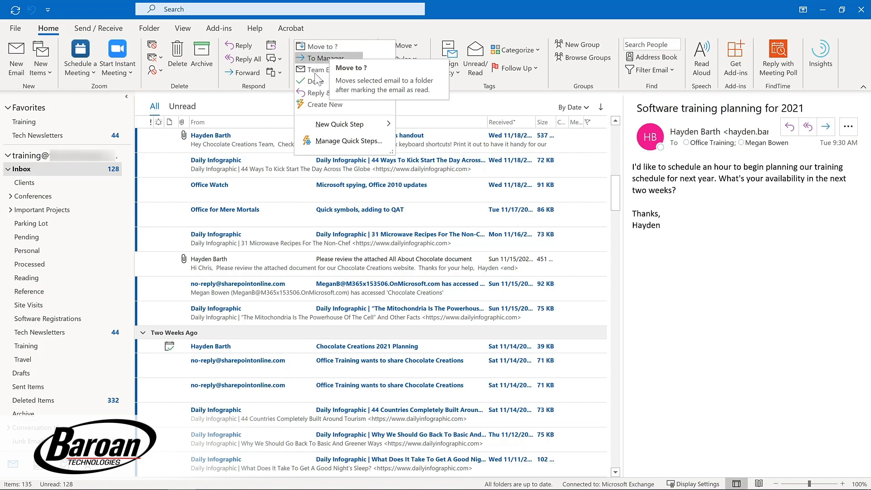
Create a Quick Step named "Tech Newsletters" with an action that moves messages to the Tech Newsletters folder.
click(307, 105)
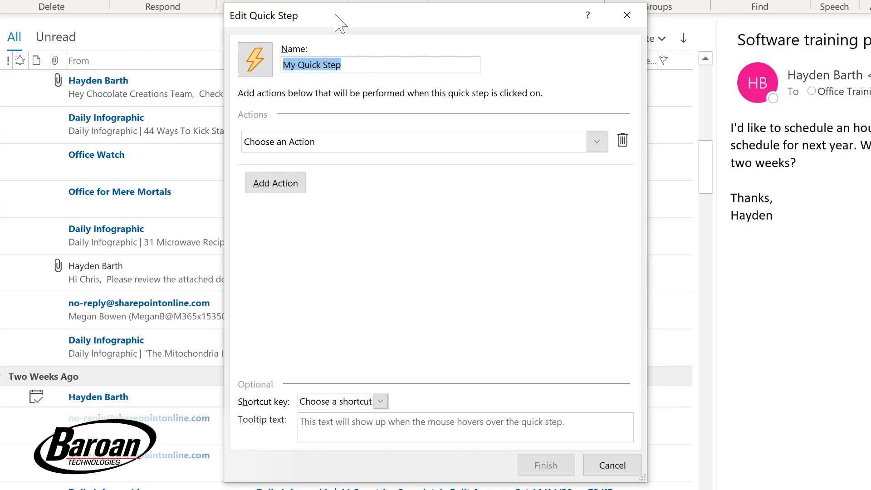
text(Tech Newsletters)
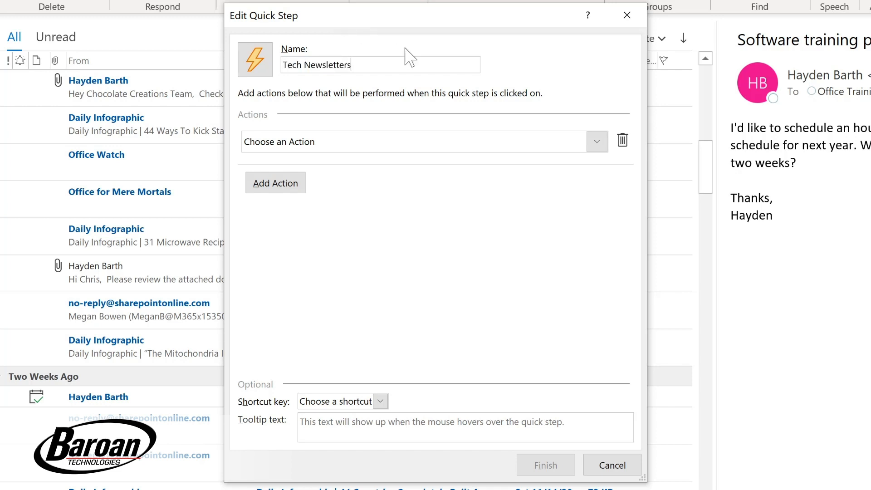
click(597, 150)
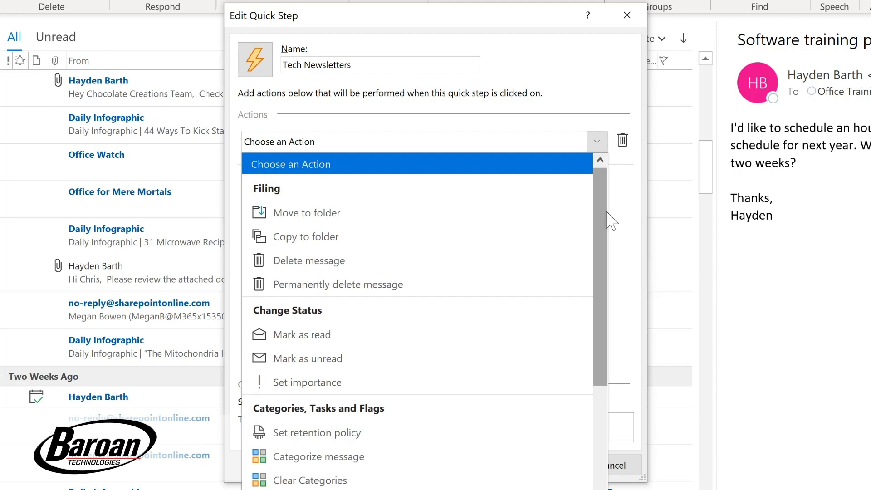
drag(601, 214, 599, 348)
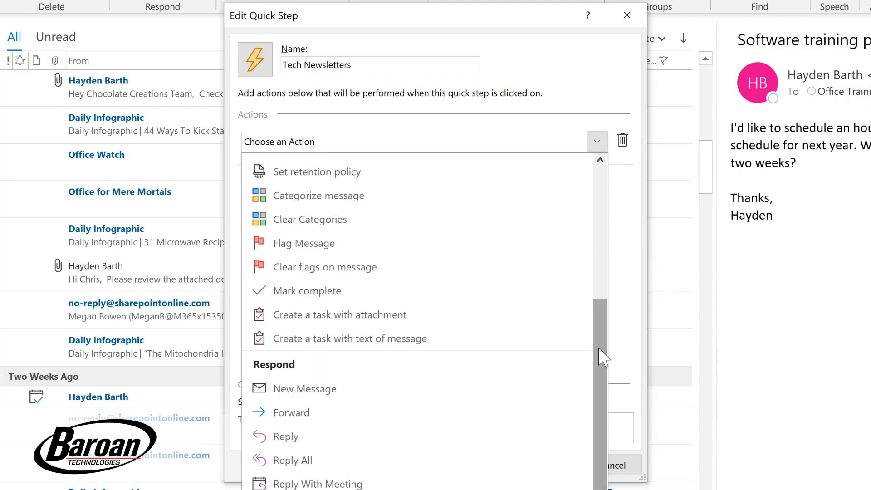
drag(597, 346, 594, 423)
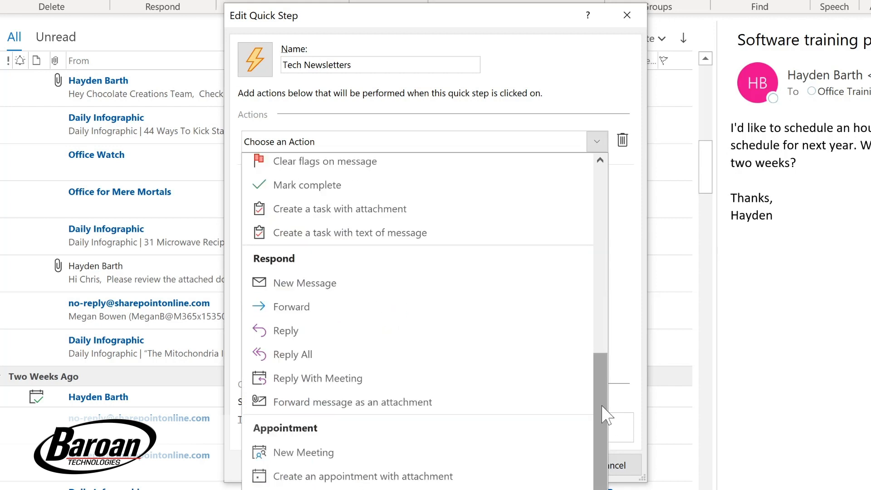
drag(605, 413, 601, 163)
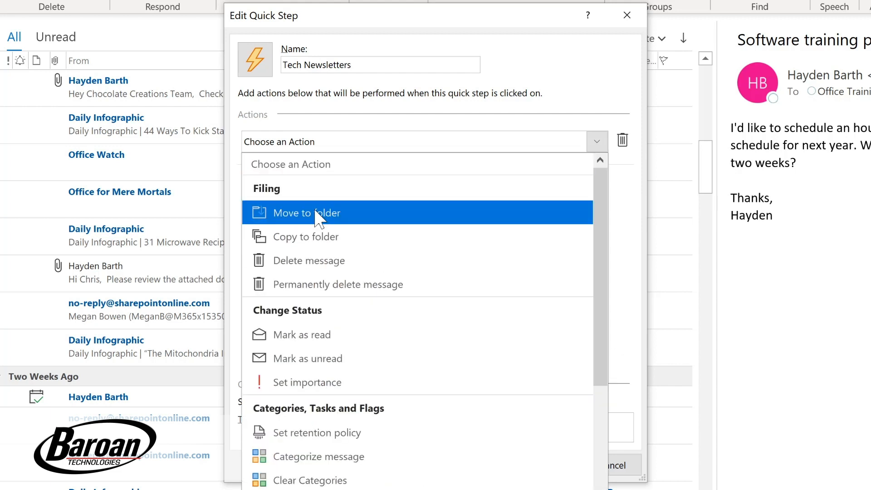
click(320, 211)
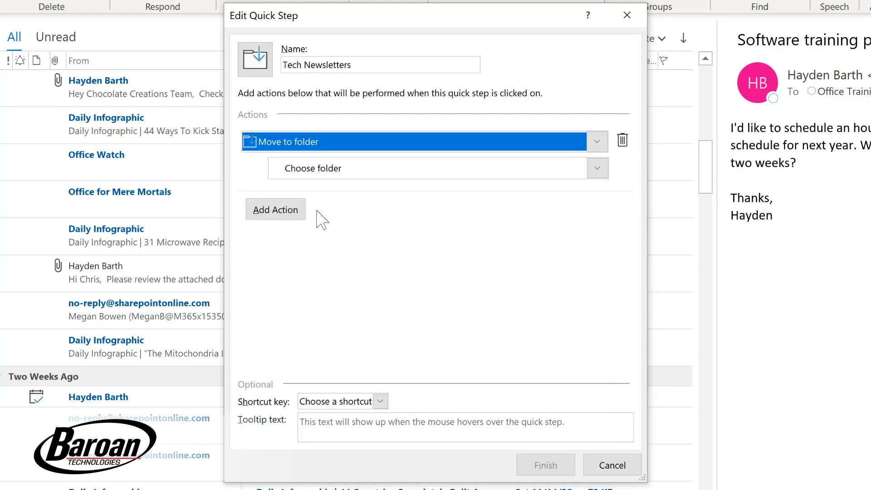
click(598, 169)
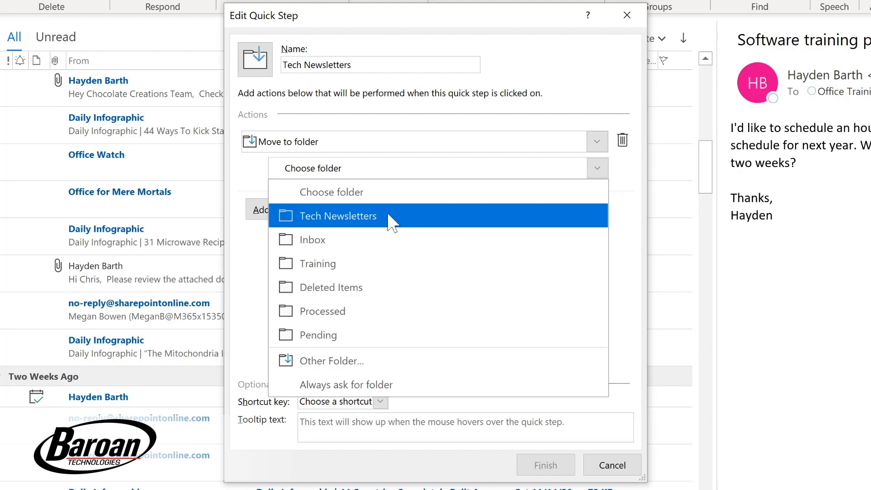
click(393, 215)
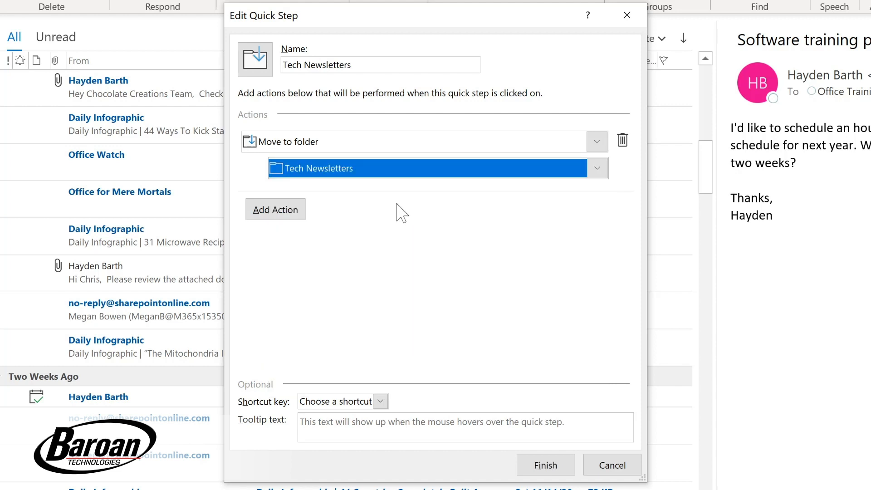
Add a second action to the Quick Step that marks the message as read.
click(277, 212)
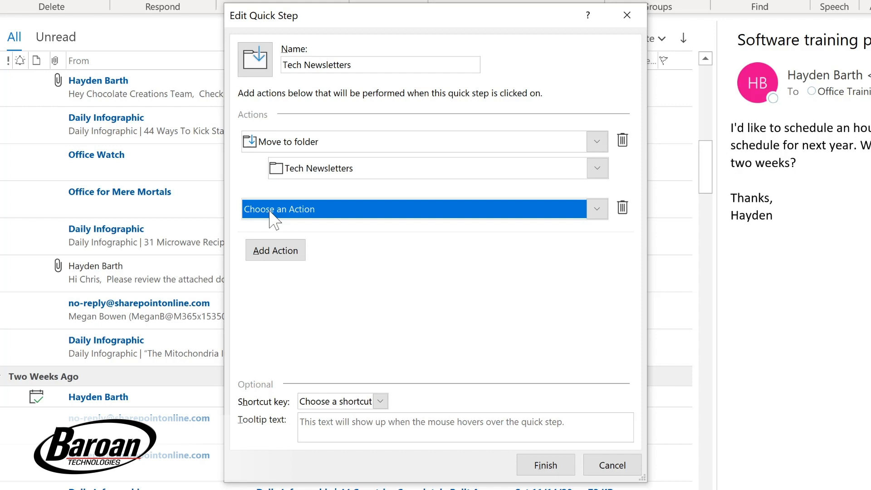
click(302, 209)
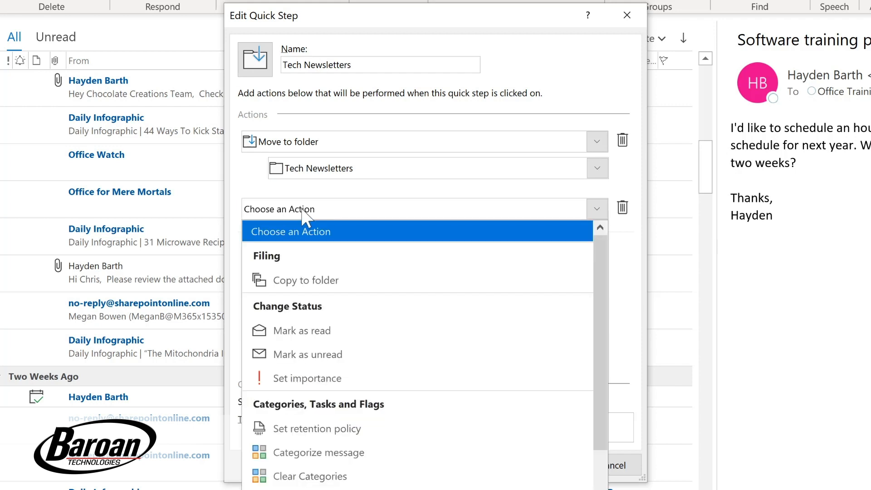
click(303, 331)
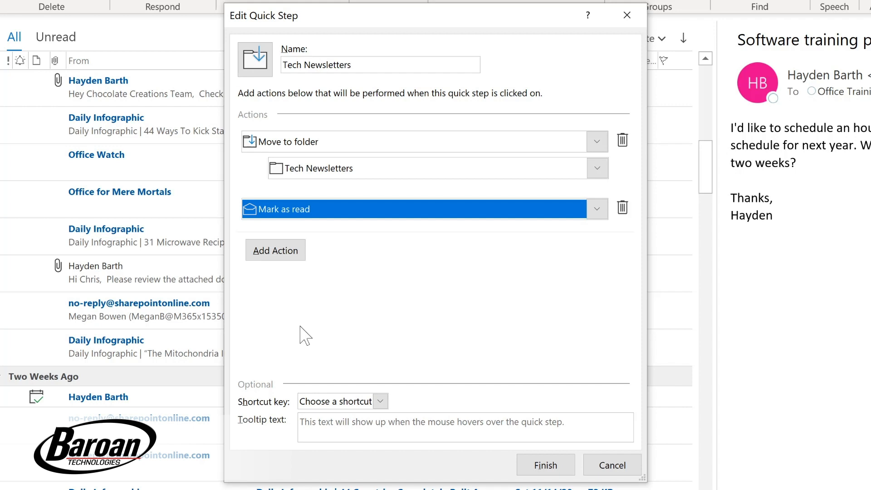
Assign CTRL+SHIFT+1 to the Quick Step, set its tooltip text to "Move to Tech Newsletter folder", and save it.
click(380, 401)
click(341, 437)
click(454, 427)
text(Move to Tech Newsletter folder)
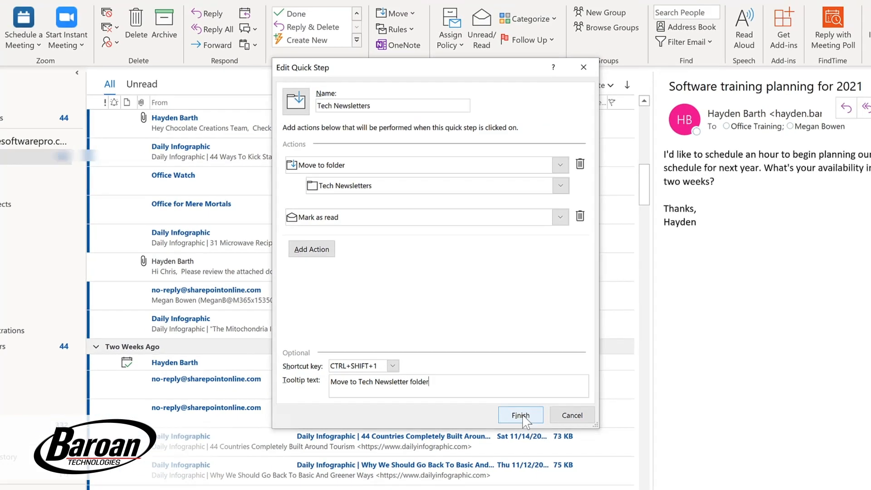
click(521, 416)
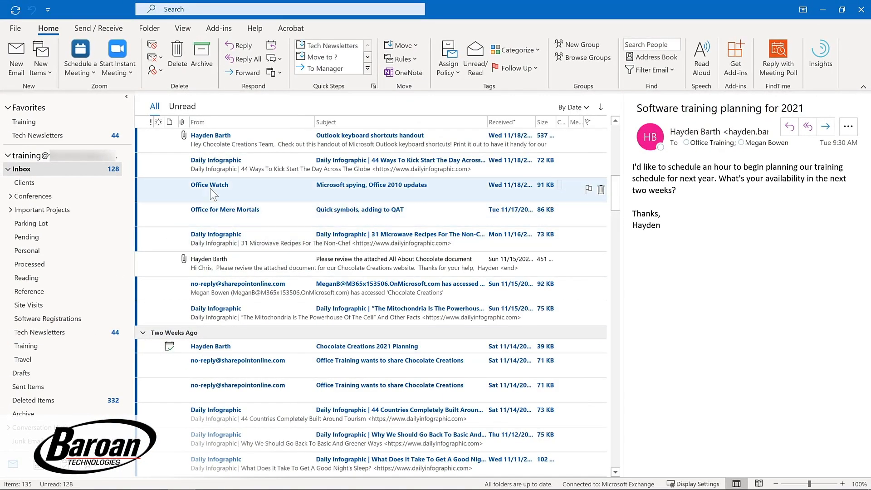
Apply the Tech Newsletters Quick Step to the "Microsoft spying, Office 2010 updates" and "Quick symbols, adding to QAT" messages.
click(210, 188)
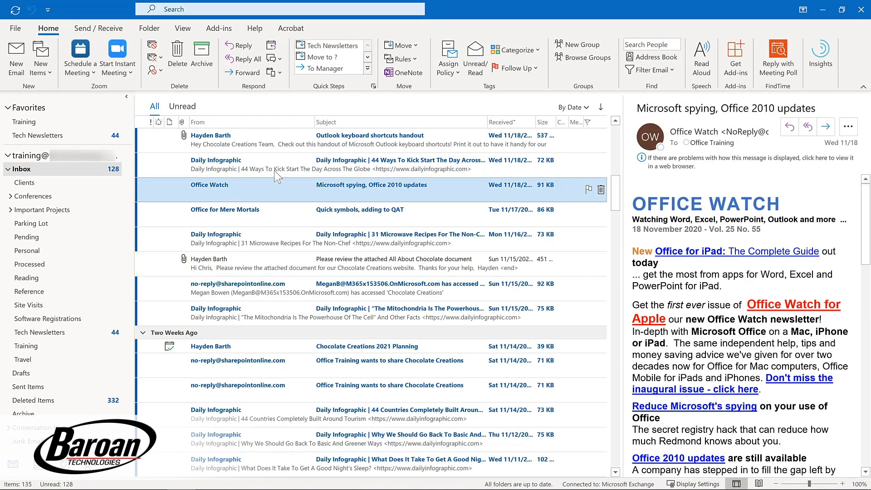
click(344, 46)
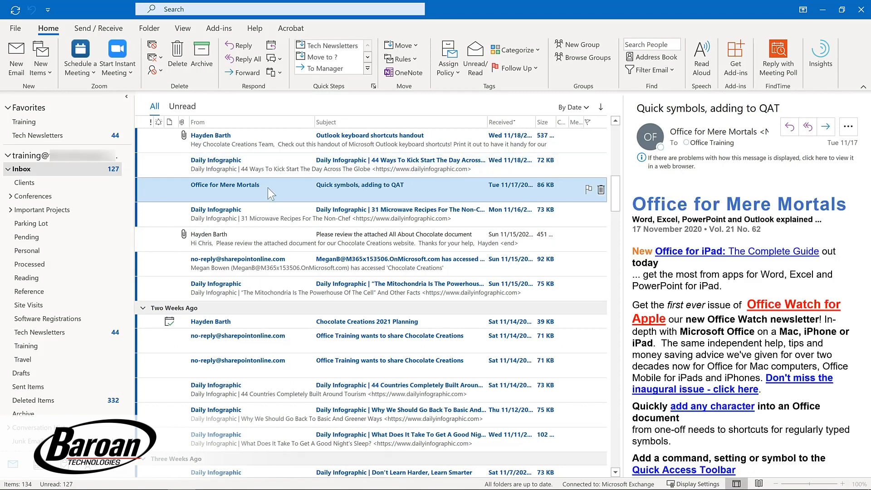
key(ctrl+shift+1)
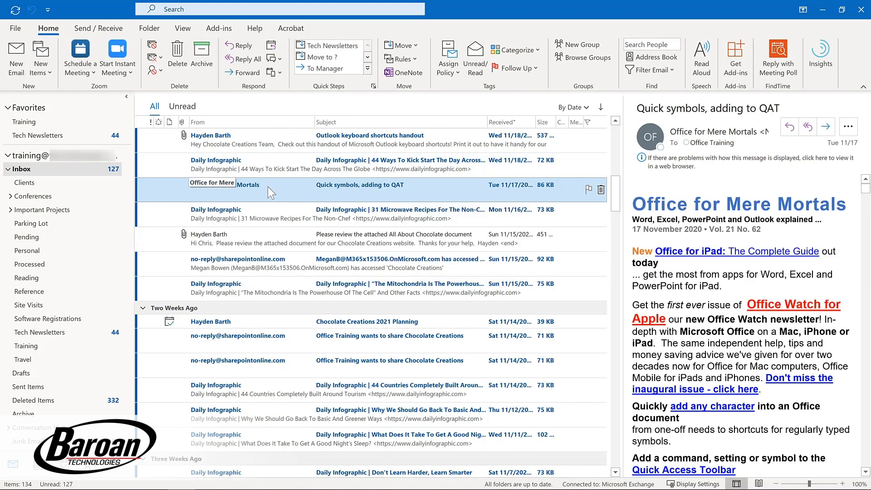
key(ctrl+shift+1)
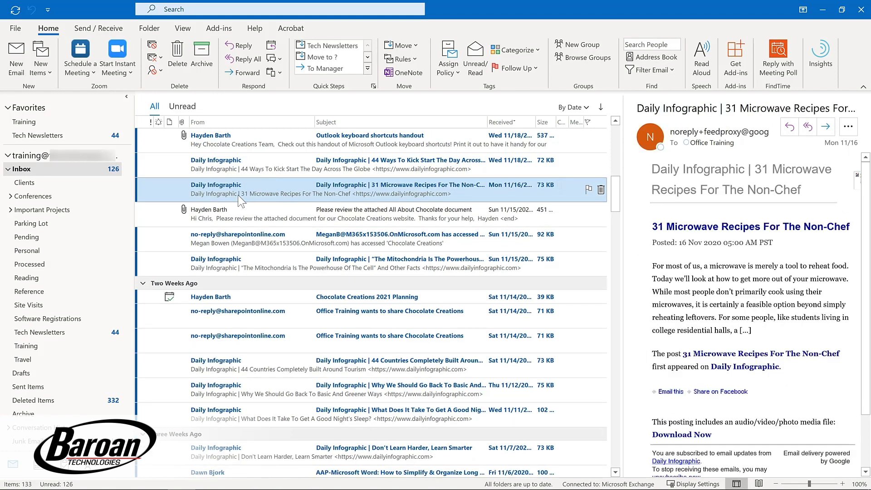
Check the Tech Newsletters folder for the moved messages and open the Quick Steps manager.
click(73, 333)
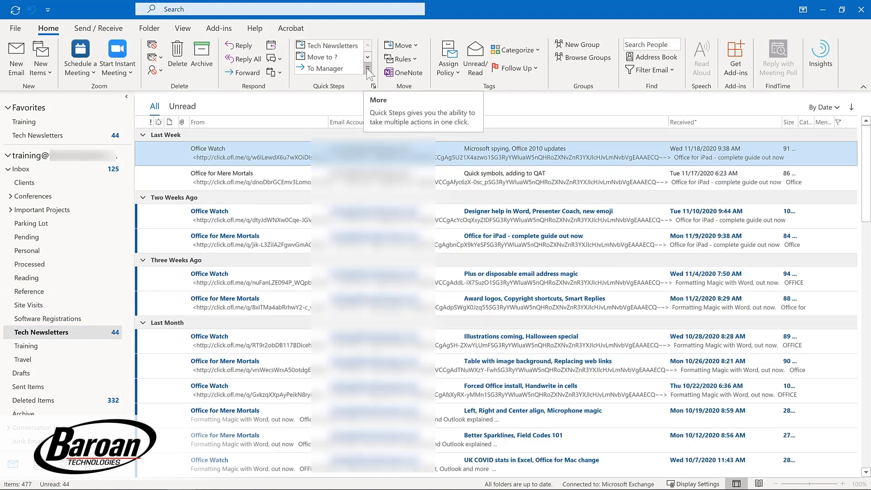
click(367, 68)
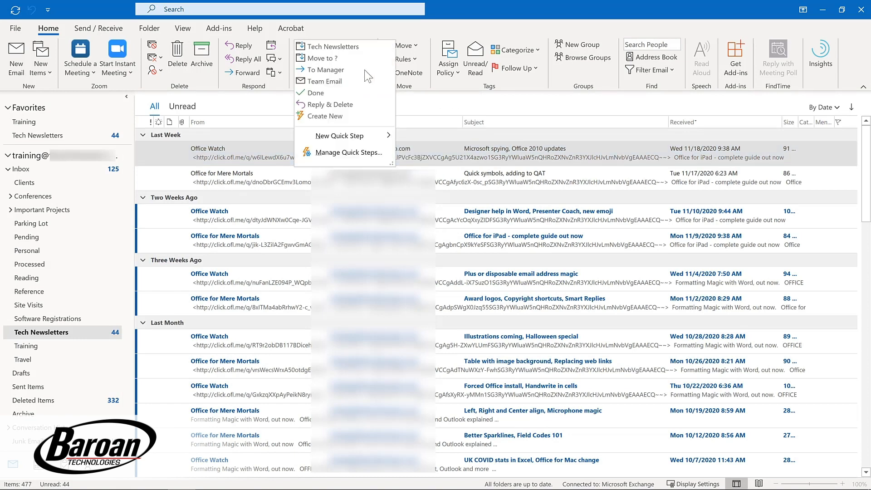
click(334, 152)
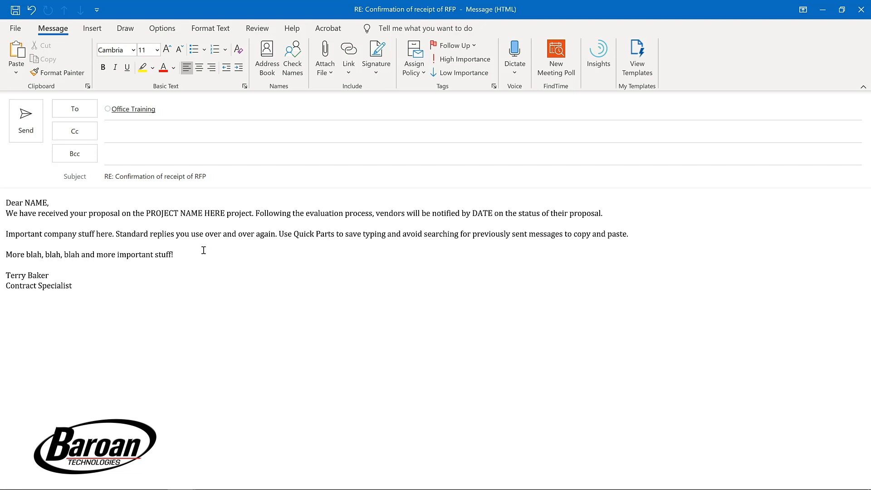
Select the whole body of the RFP receipt reply and start a Quick Parts entry from it named "Proposal response".
key(ctrl+a)
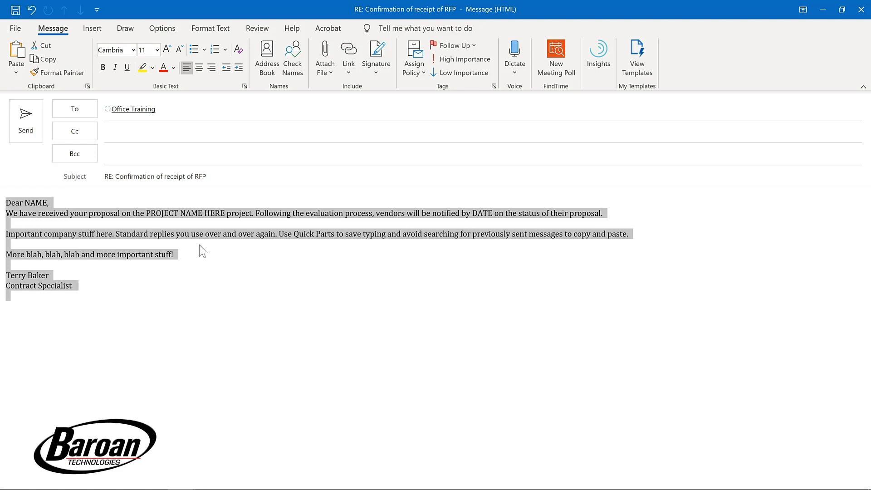
click(84, 29)
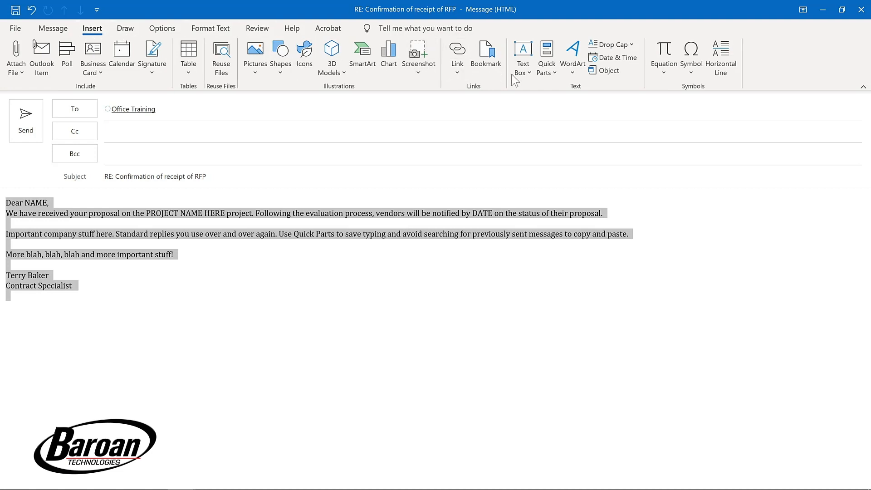
click(556, 77)
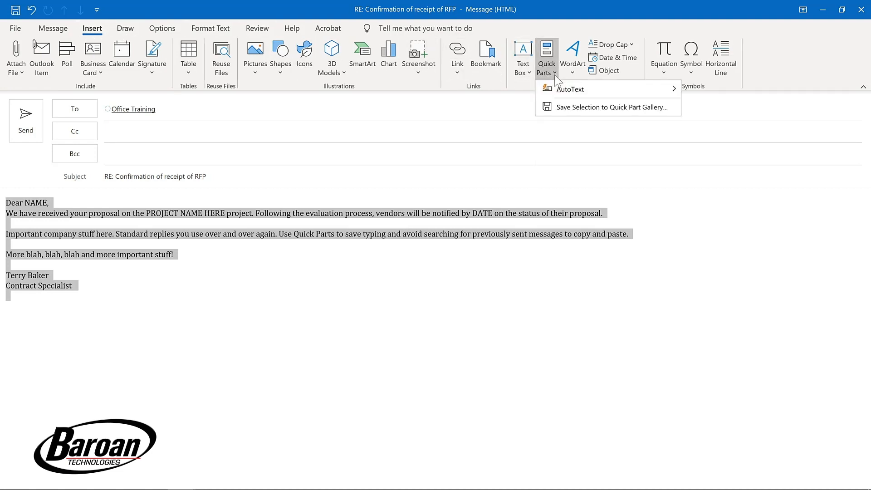
click(567, 107)
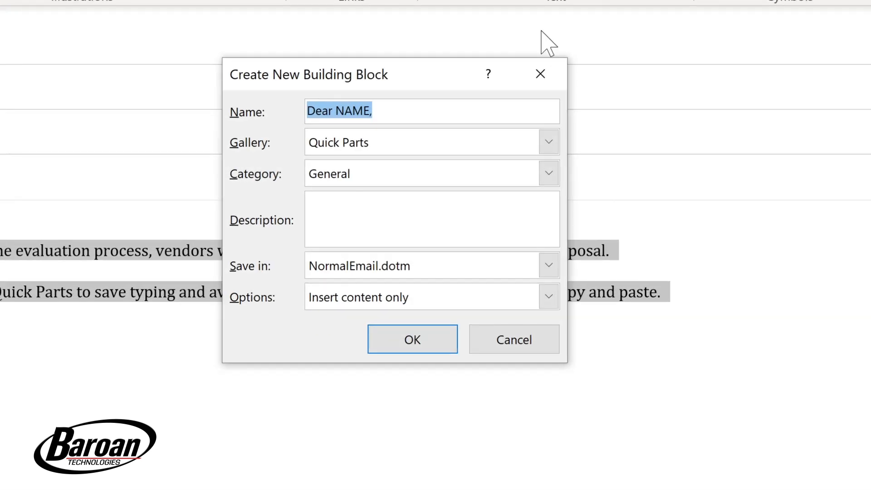
text(Proposal response)
Create a new category named "Proposals" for the building block.
click(548, 174)
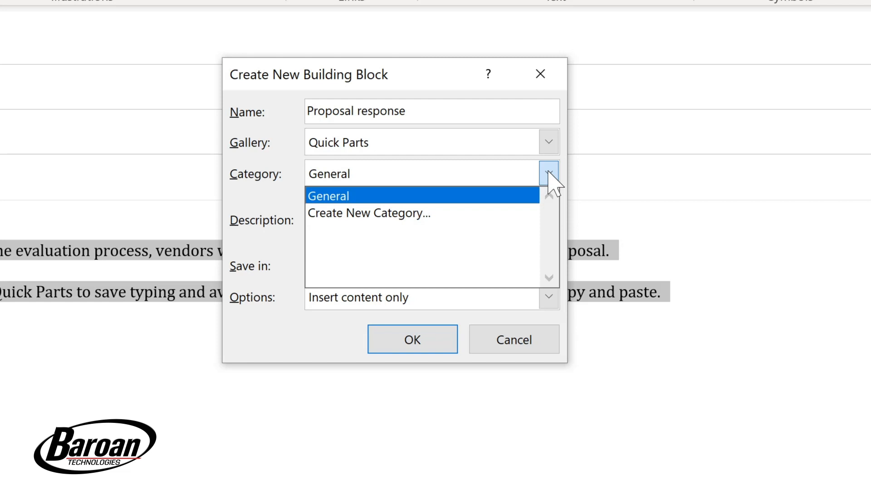
click(369, 213)
text(Pro)
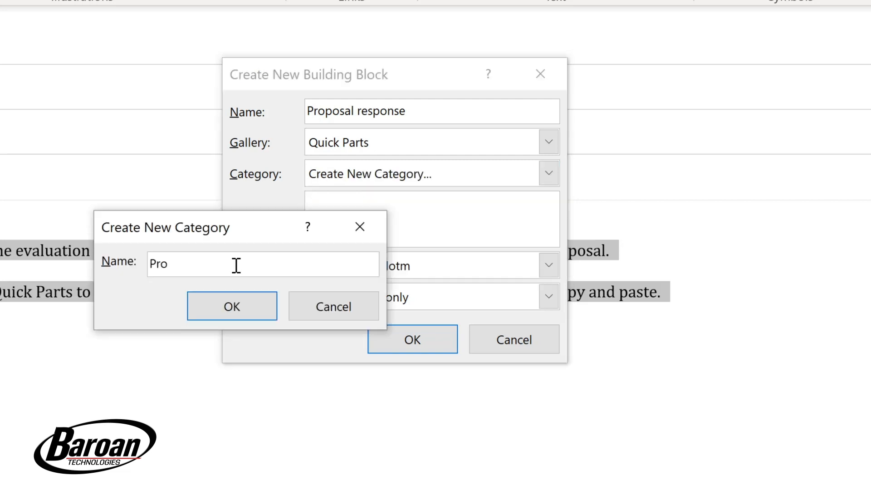
text(posals)
key(Return)
Describe the building block as "Response to project proposals", keep the Insert content only option, and save it.
click(342, 201)
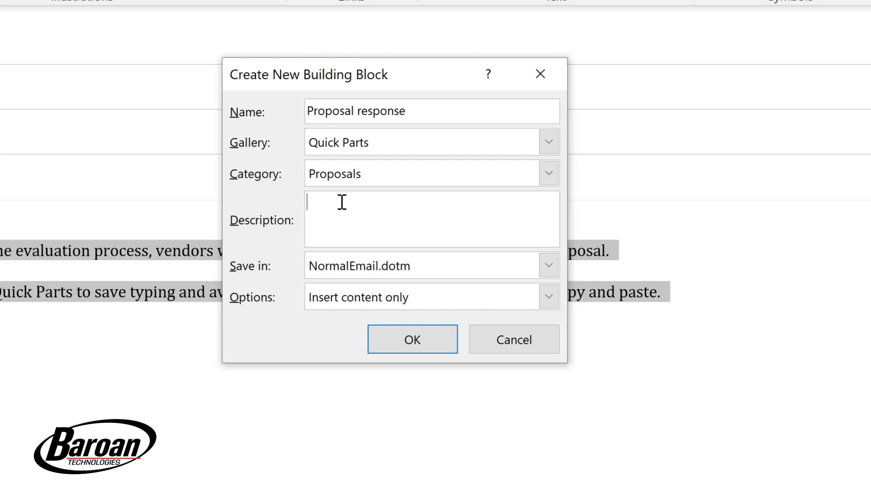
text(Response to project proposals)
click(549, 297)
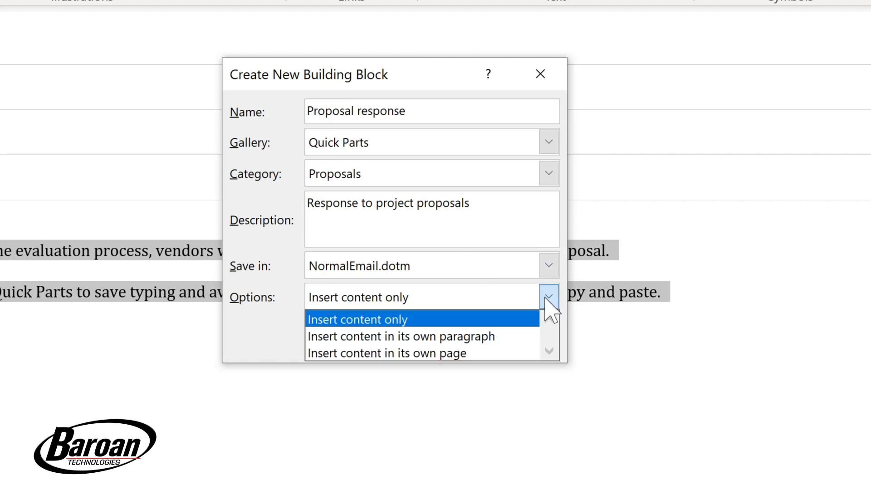
click(545, 298)
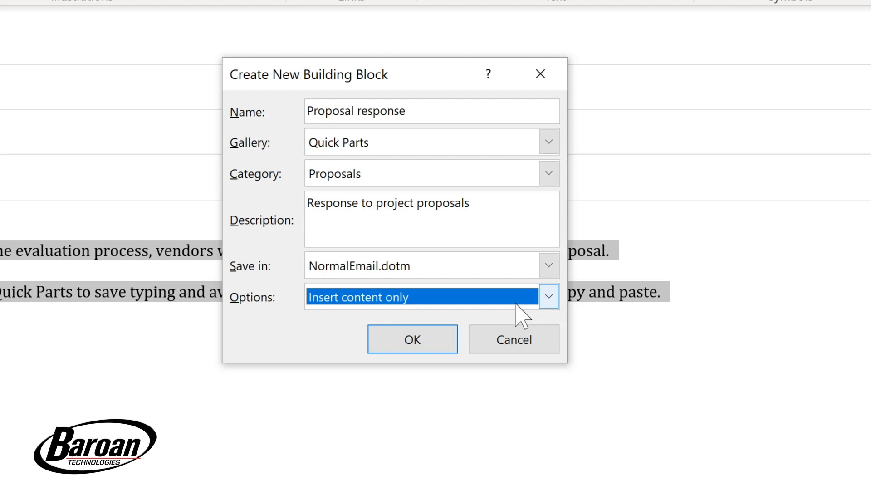
click(413, 341)
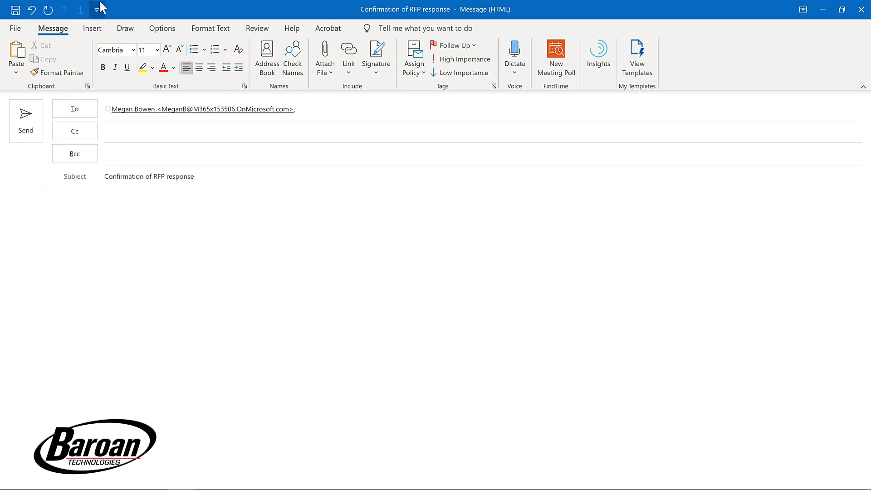
Insert the Proposal response Quick Part into the "Confirmation of RFP response" message and reopen the Quick Parts gallery.
click(95, 31)
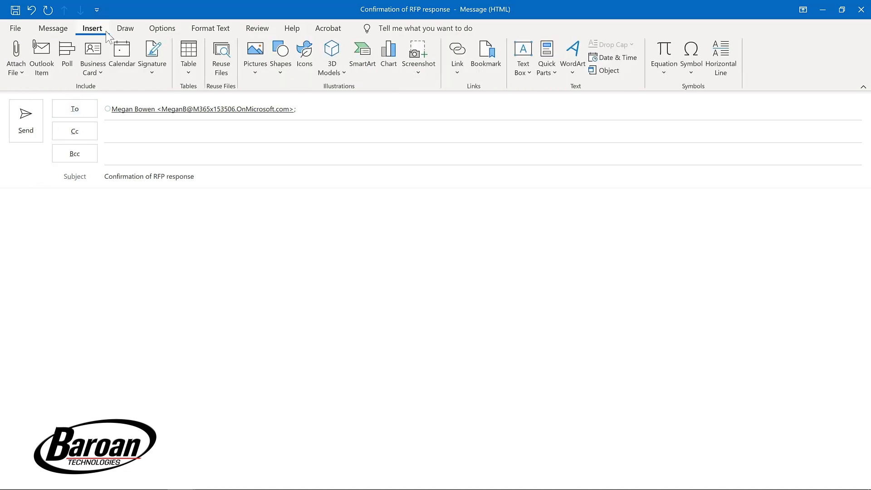
click(545, 80)
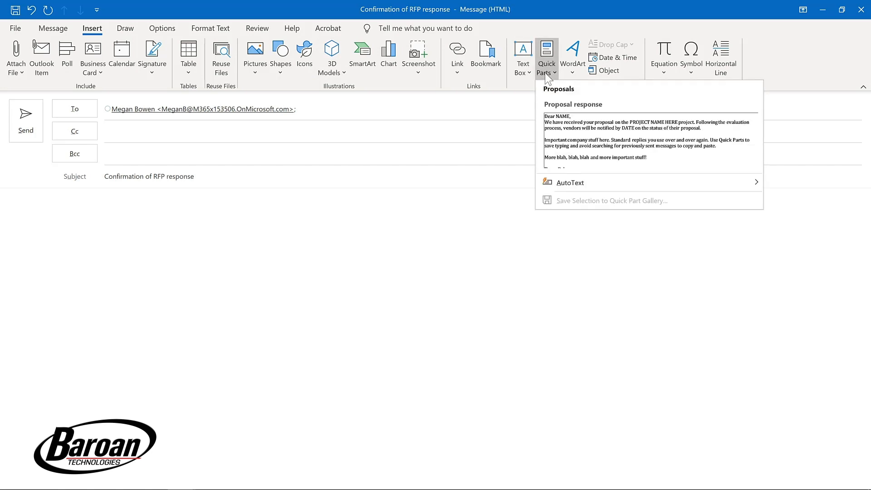
click(582, 124)
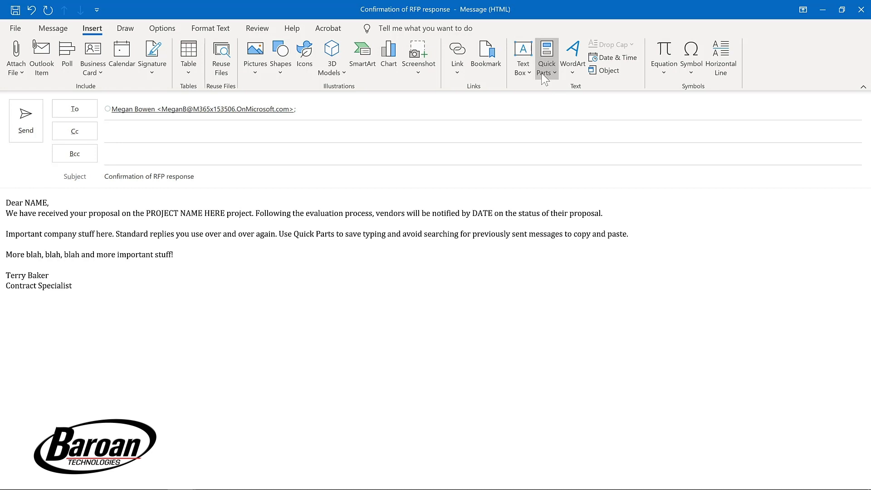
click(548, 61)
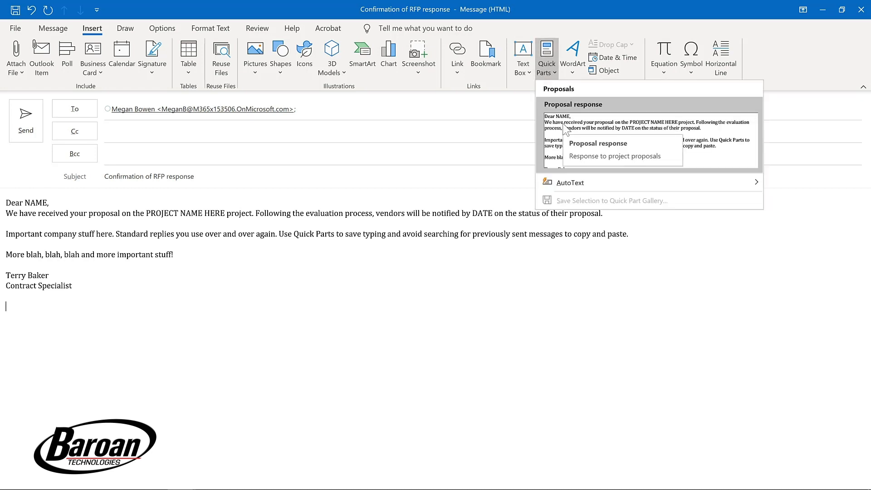
Open the Organize and Delete options for the Proposal response Quick Part.
right_click(565, 129)
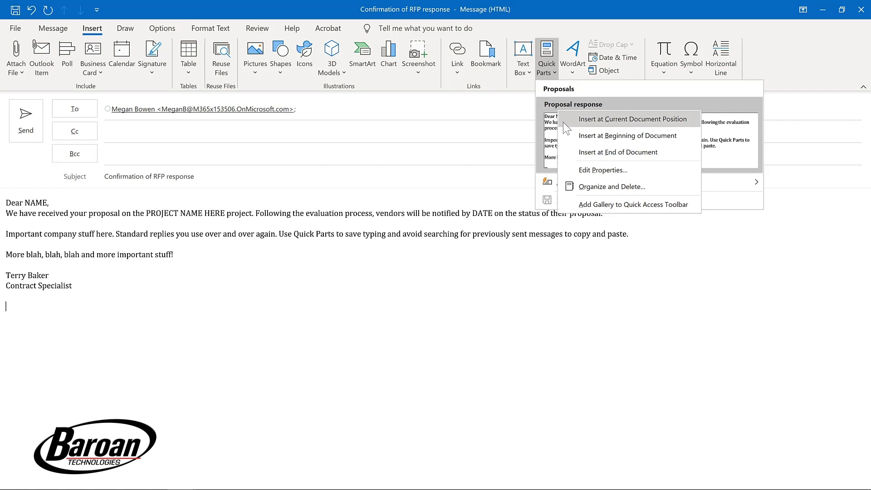
click(584, 184)
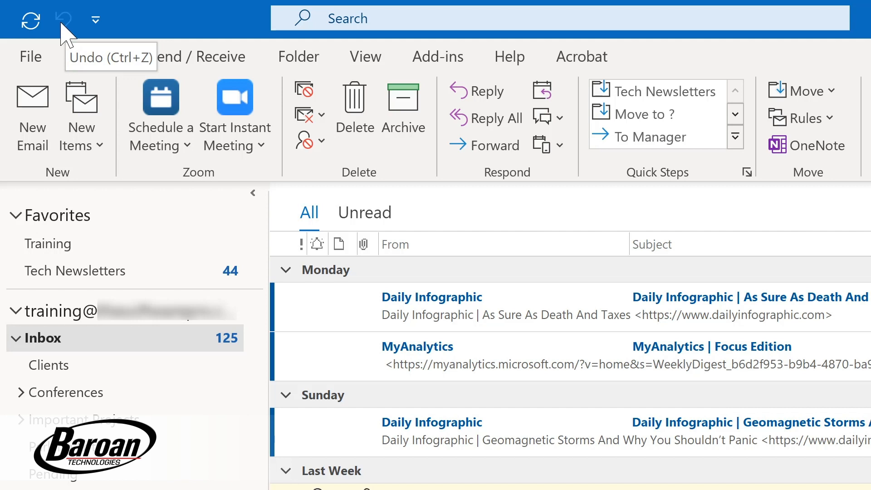
Add the Reply, Reply All and Forward commands to the main mail window's Quick Access Toolbar.
click(96, 20)
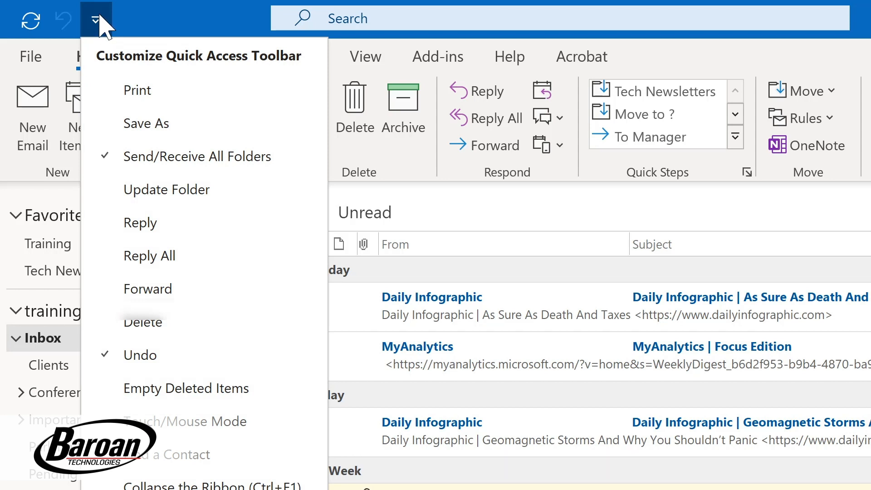
click(140, 223)
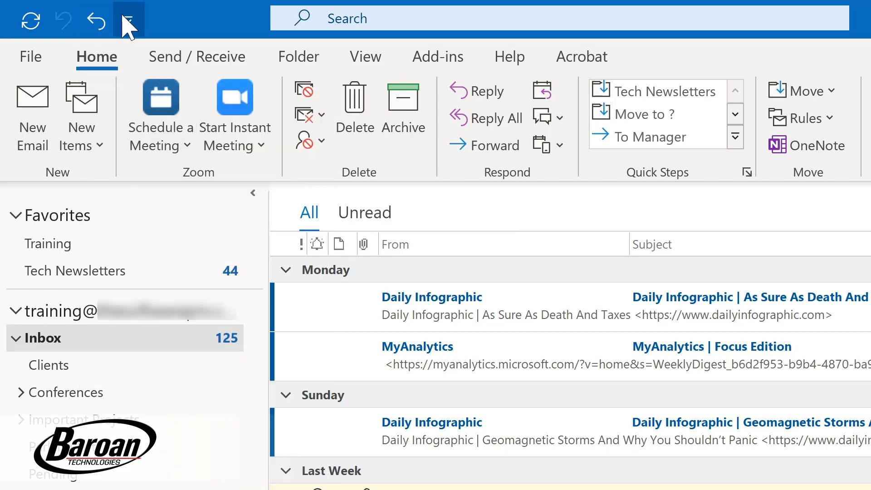
click(127, 21)
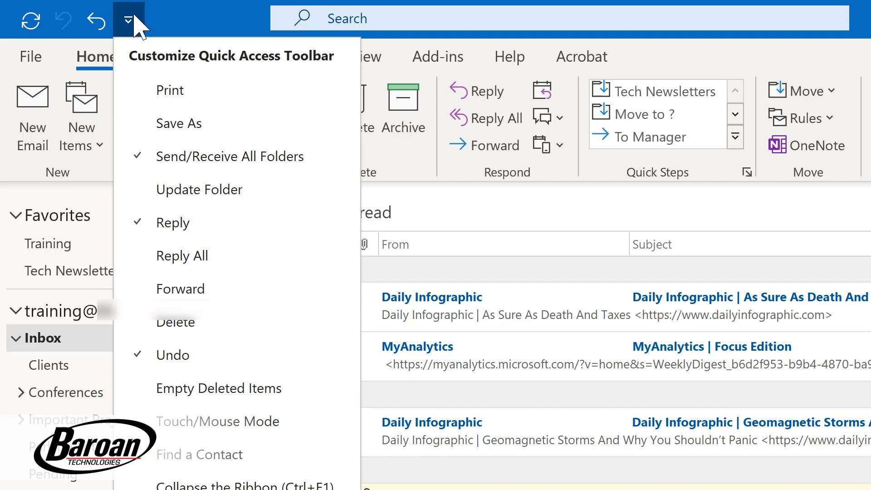
click(161, 257)
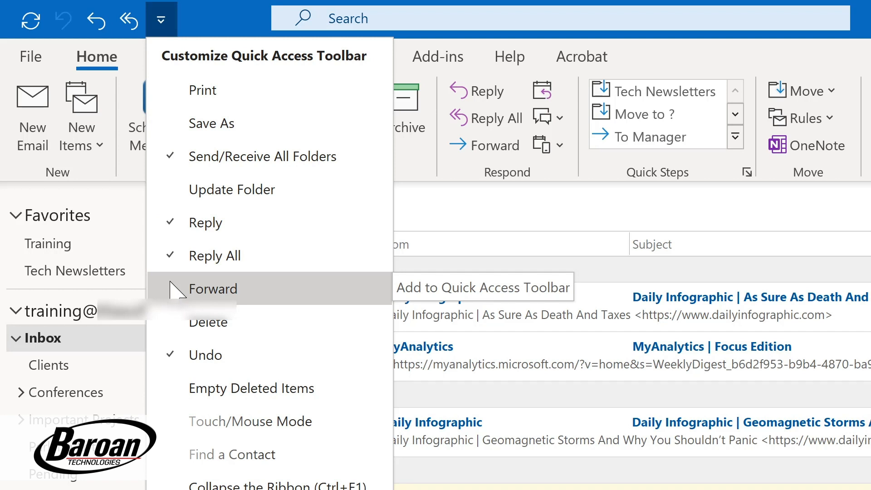
click(171, 286)
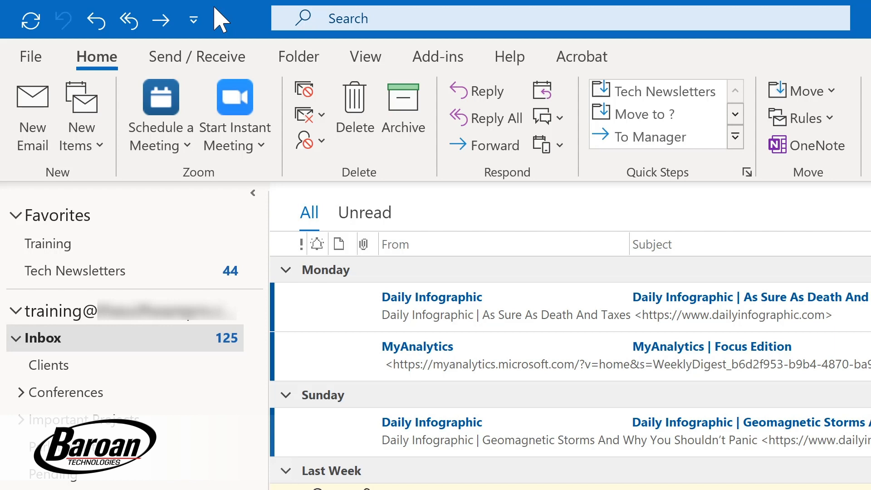
Start a new email message and add the Quick Parts command to its Quick Access Toolbar.
key(ctrl+n)
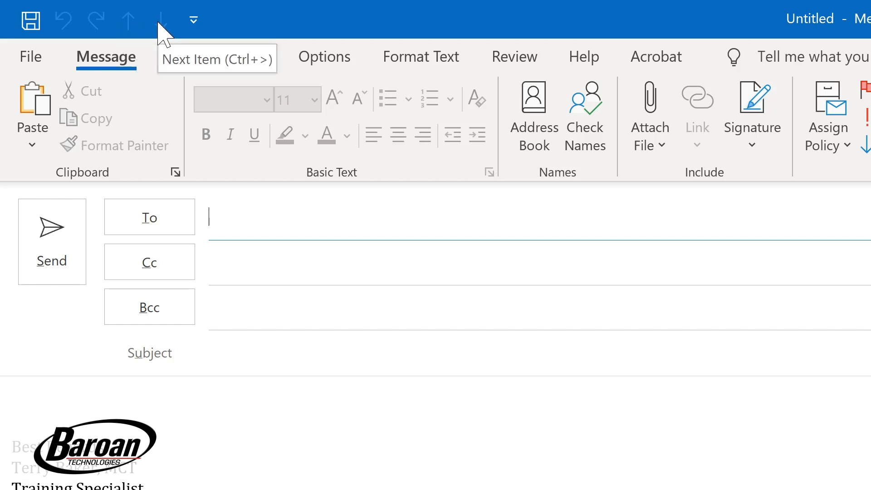
click(96, 14)
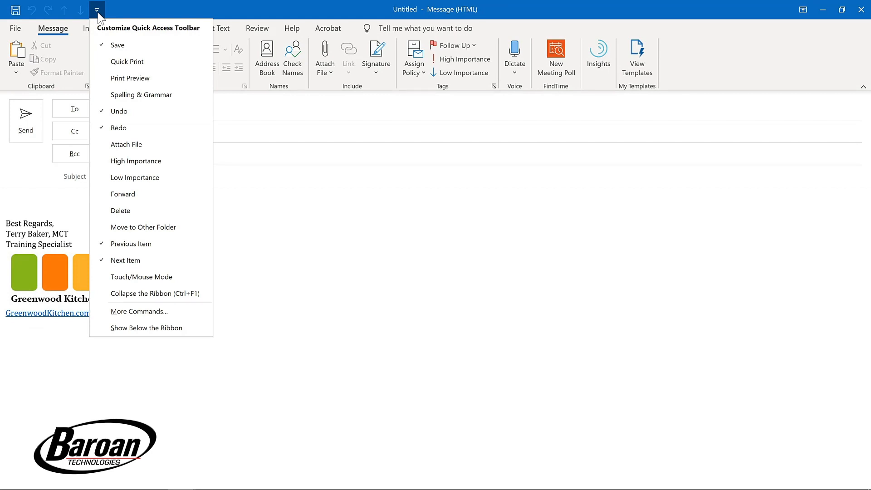
click(98, 15)
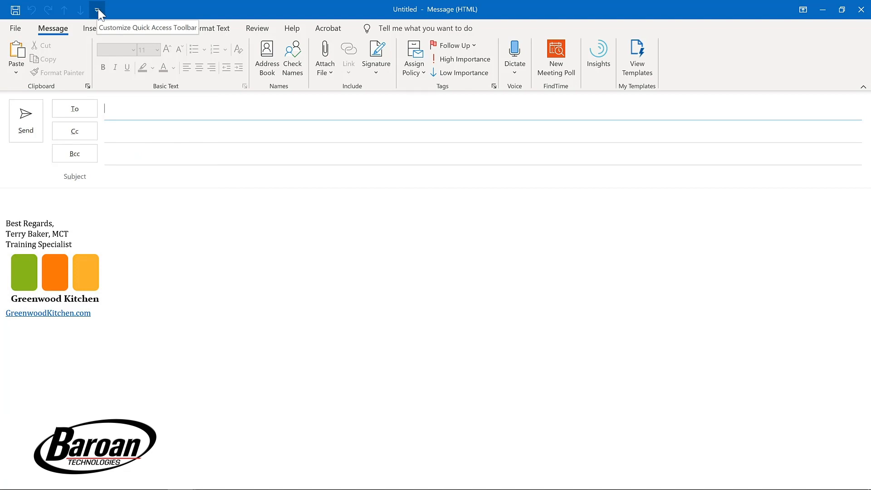
click(35, 194)
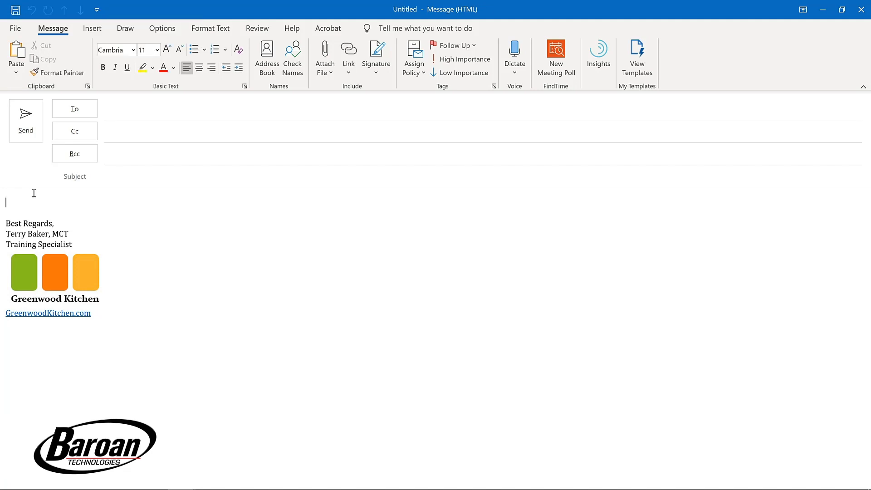
click(91, 30)
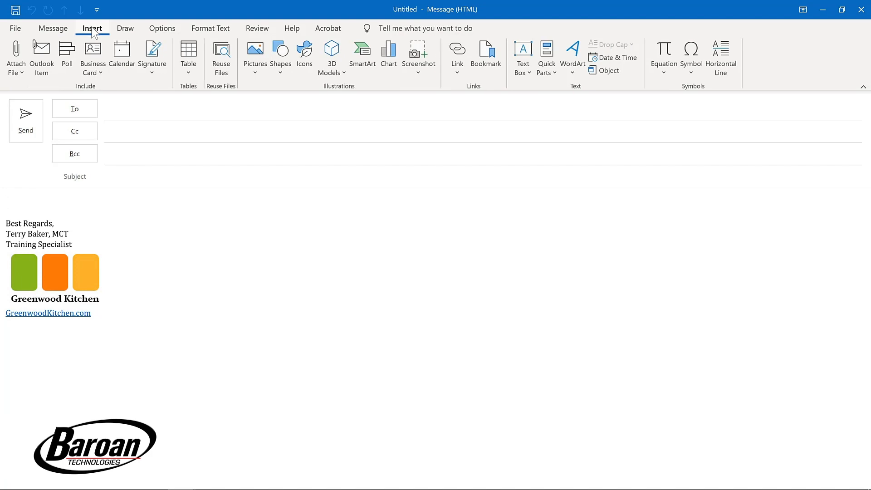
click(548, 56)
right_click(547, 54)
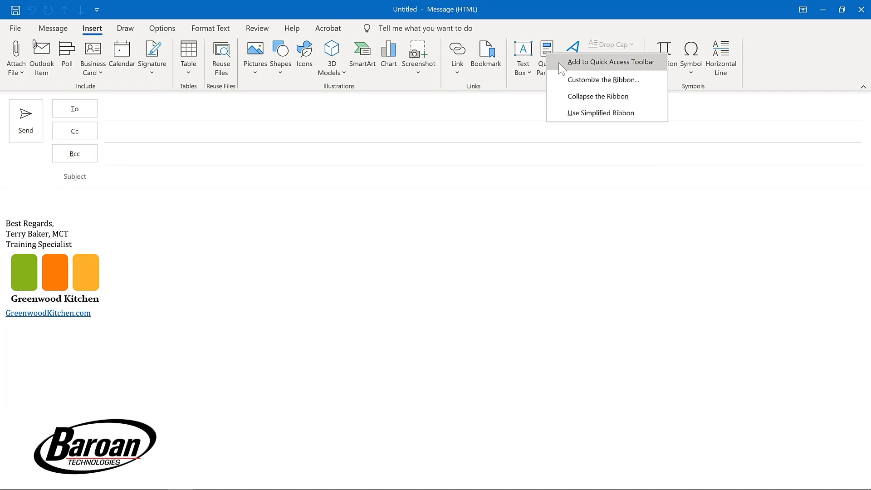
click(562, 69)
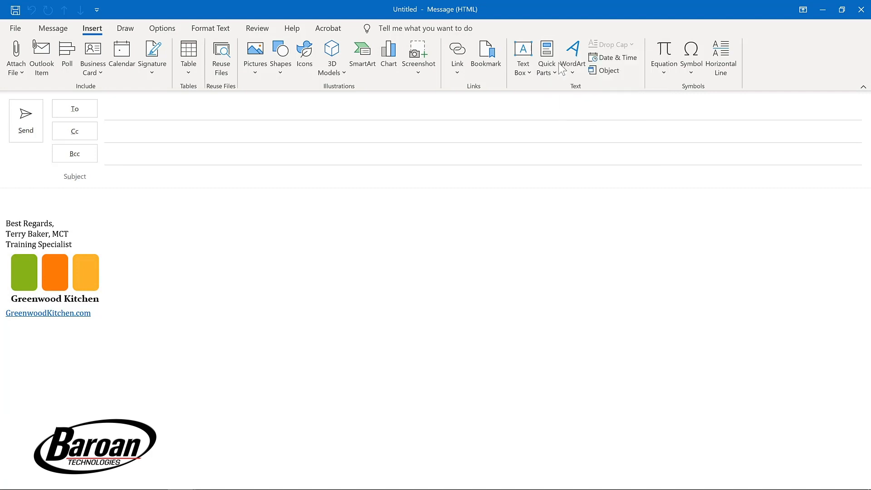
Add the Delay Delivery command to the new message's Quick Access Toolbar.
click(160, 29)
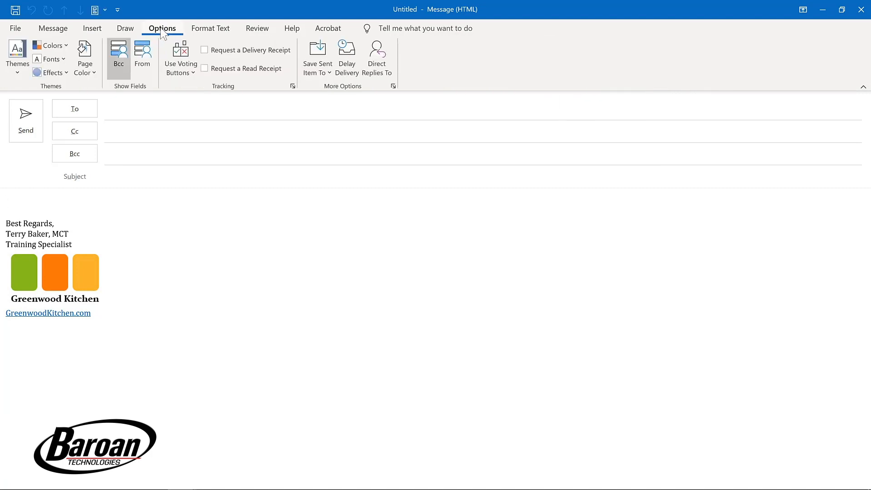
right_click(353, 63)
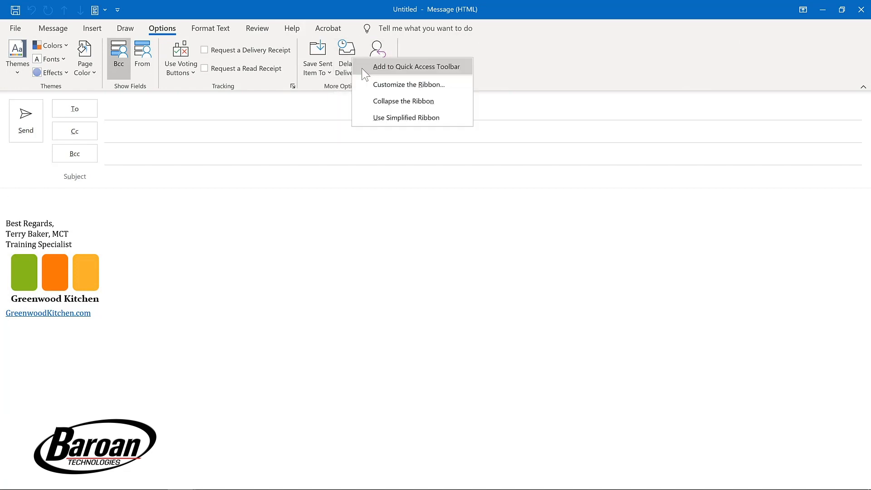
click(363, 64)
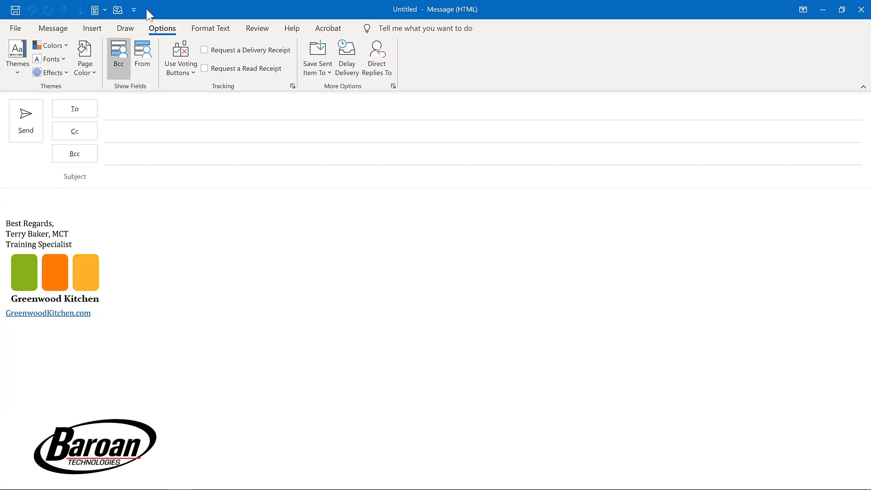
Show the Quick Access Toolbar below the ribbon and open its full customization settings from the Inbox.
click(134, 10)
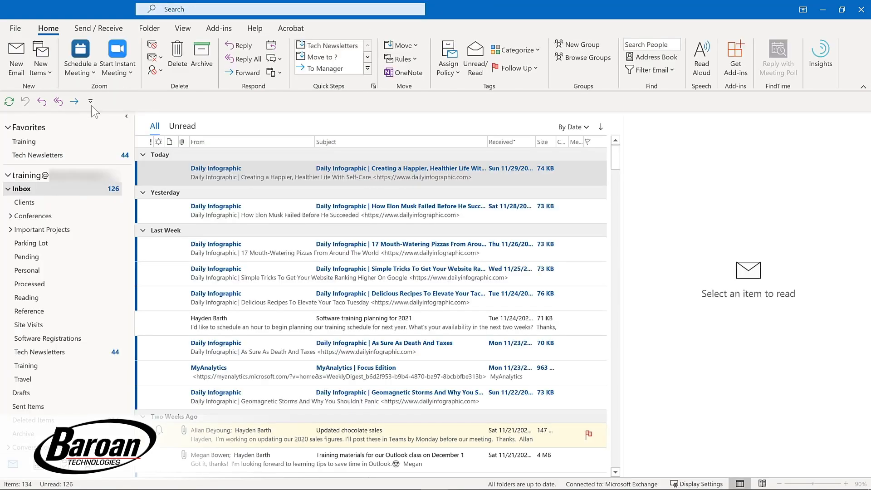
click(90, 102)
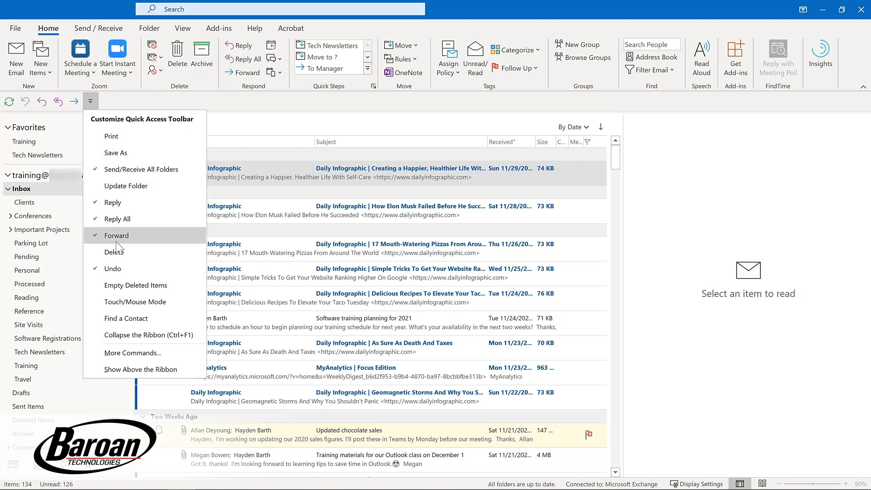
right_click(54, 105)
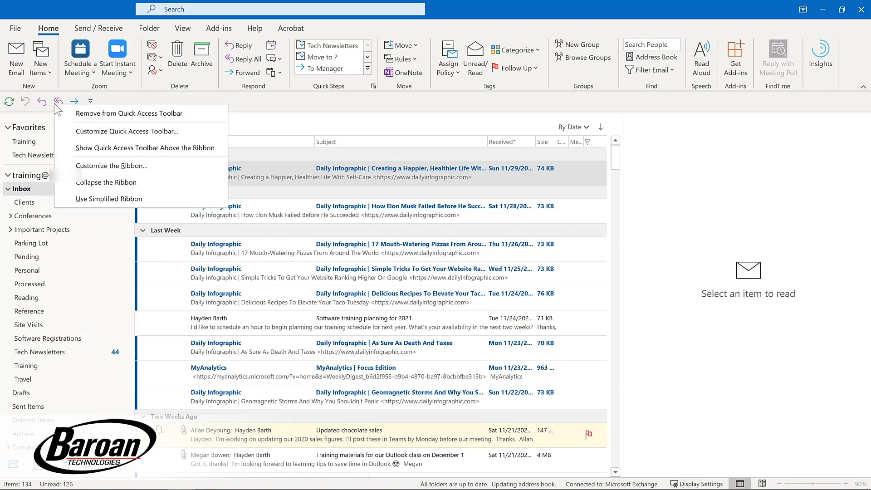
click(71, 130)
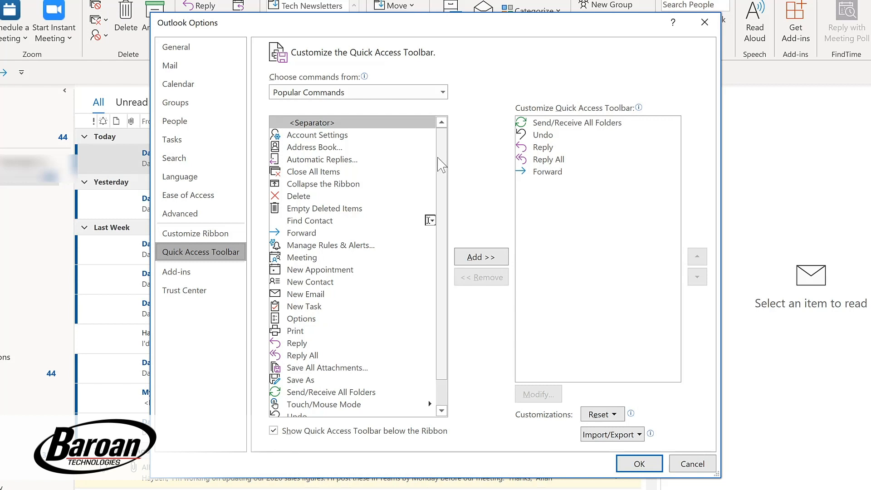
Add Manage Rules & Alerts, Meeting, New Email and New Task from the popular commands to the Quick Access Toolbar.
click(330, 247)
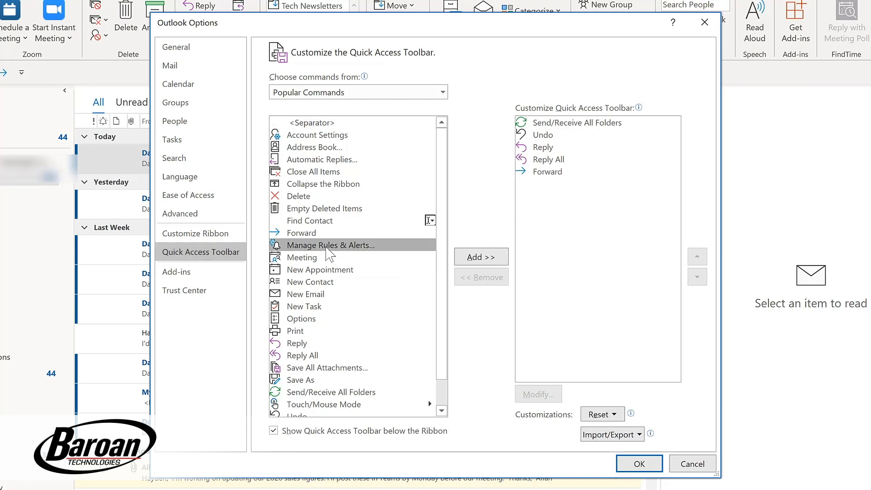
click(484, 258)
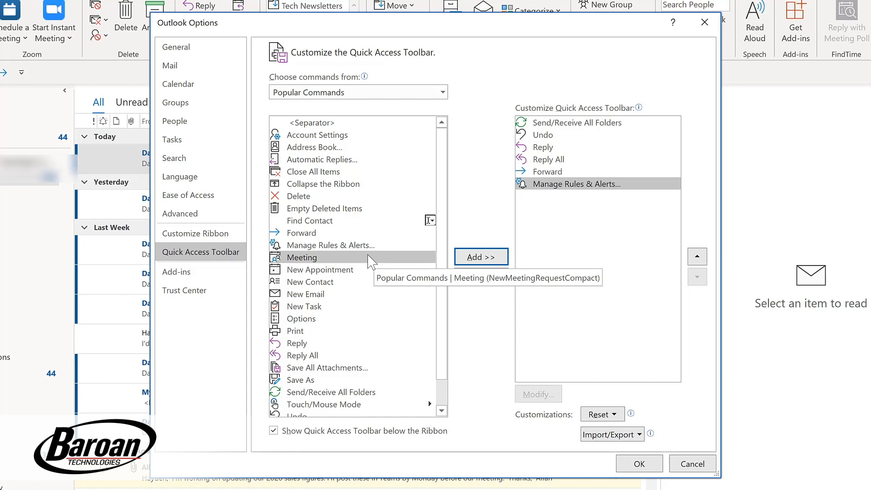
click(474, 257)
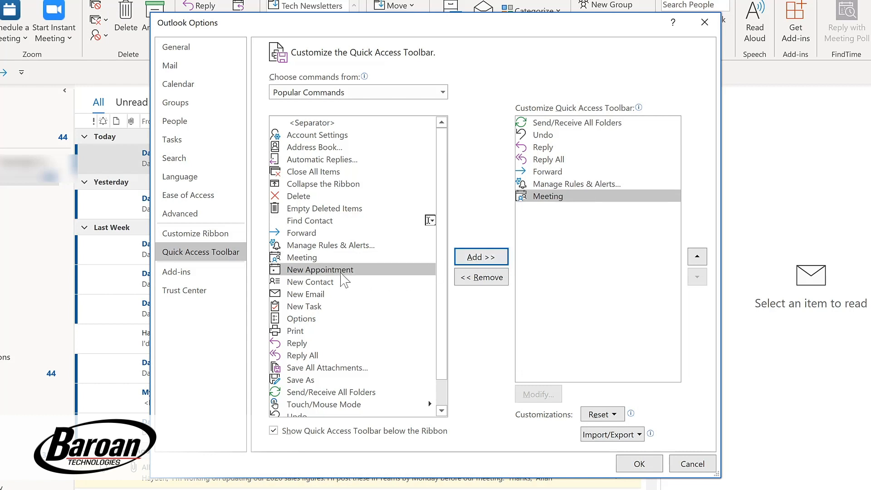
click(311, 295)
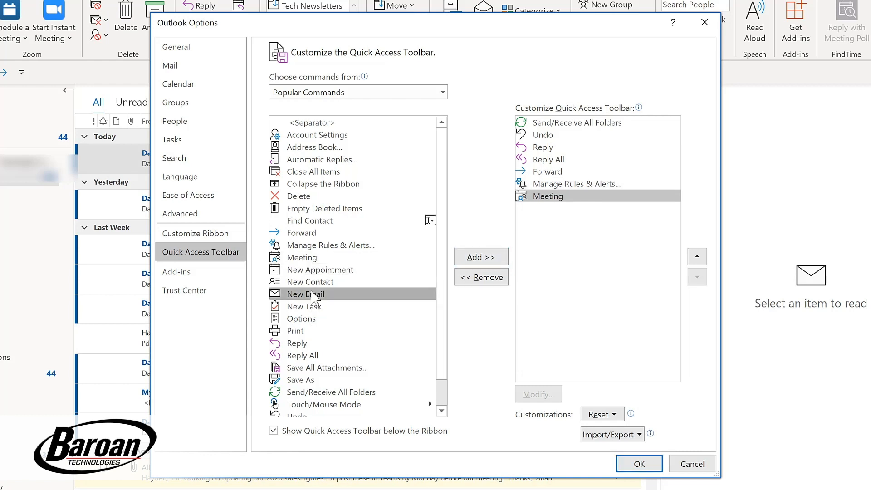
double_click(311, 295)
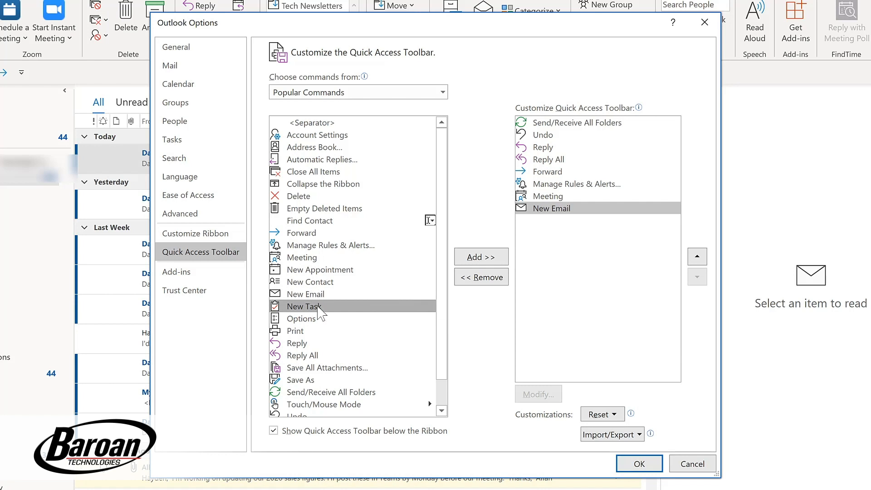
double_click(318, 308)
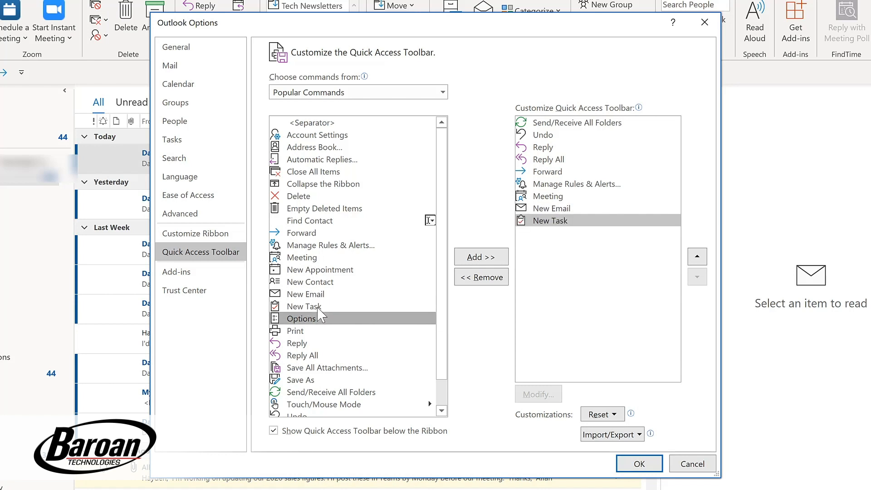
Move New Email up two places in the Quick Access Toolbar order so it follows Forward.
click(442, 93)
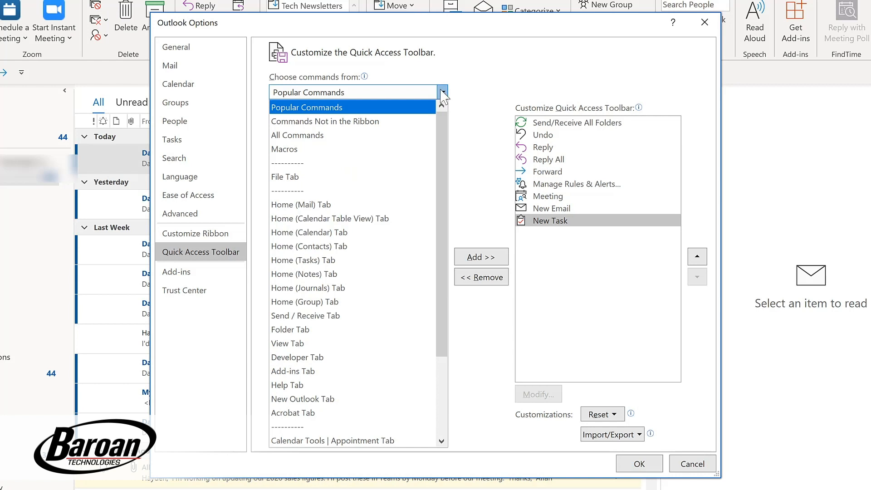
click(585, 212)
click(585, 210)
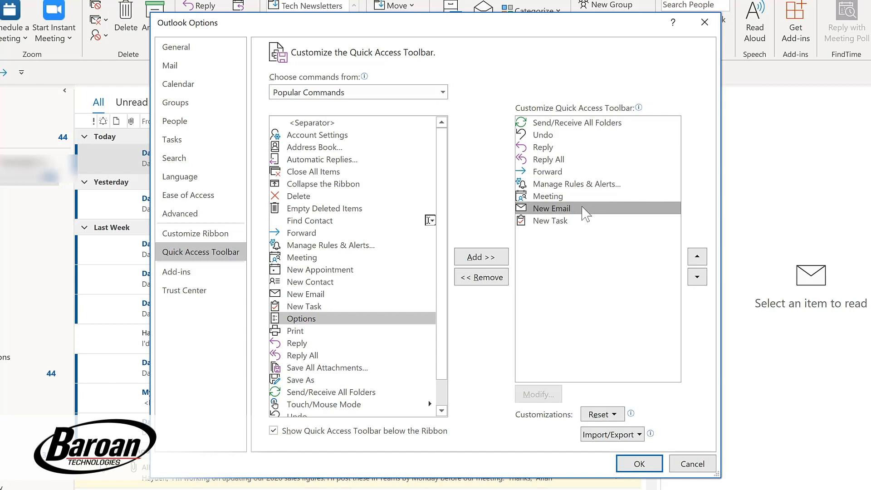
click(697, 257)
click(697, 257)
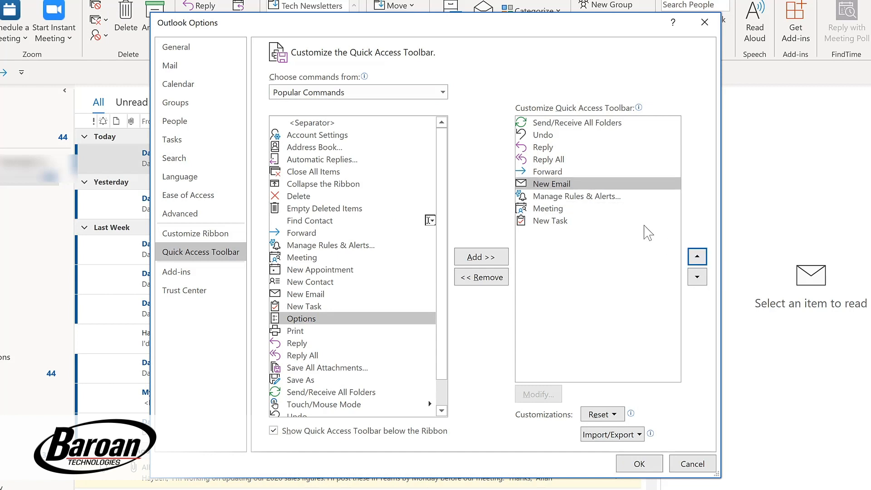